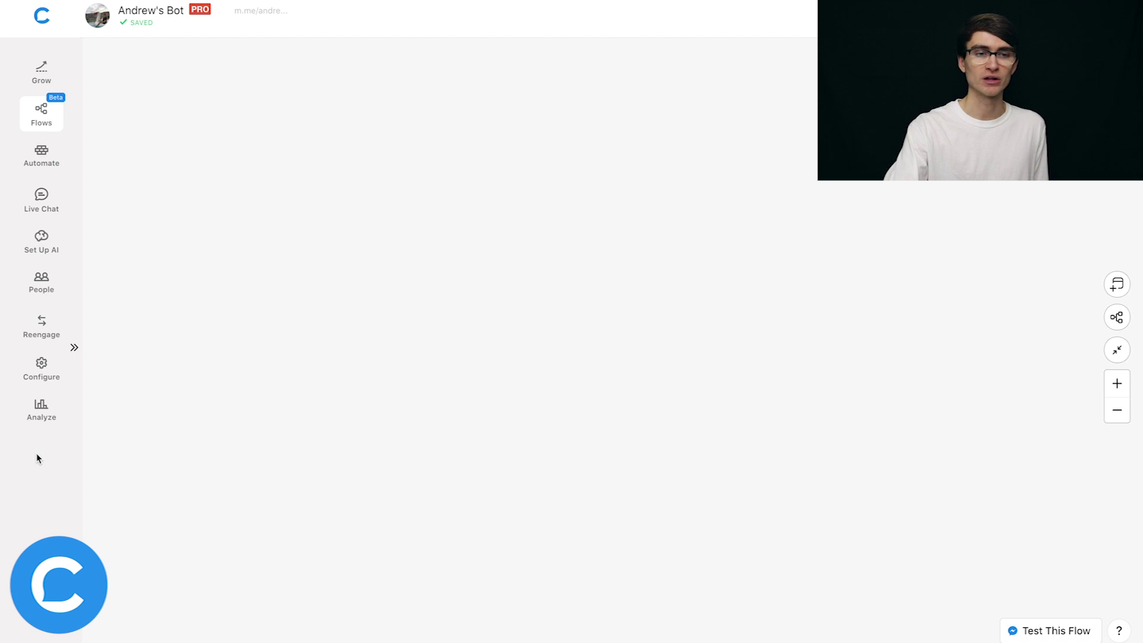
Step: Add a Comments Autoreply entry point to the empty flow canvas
right_click(200, 215)
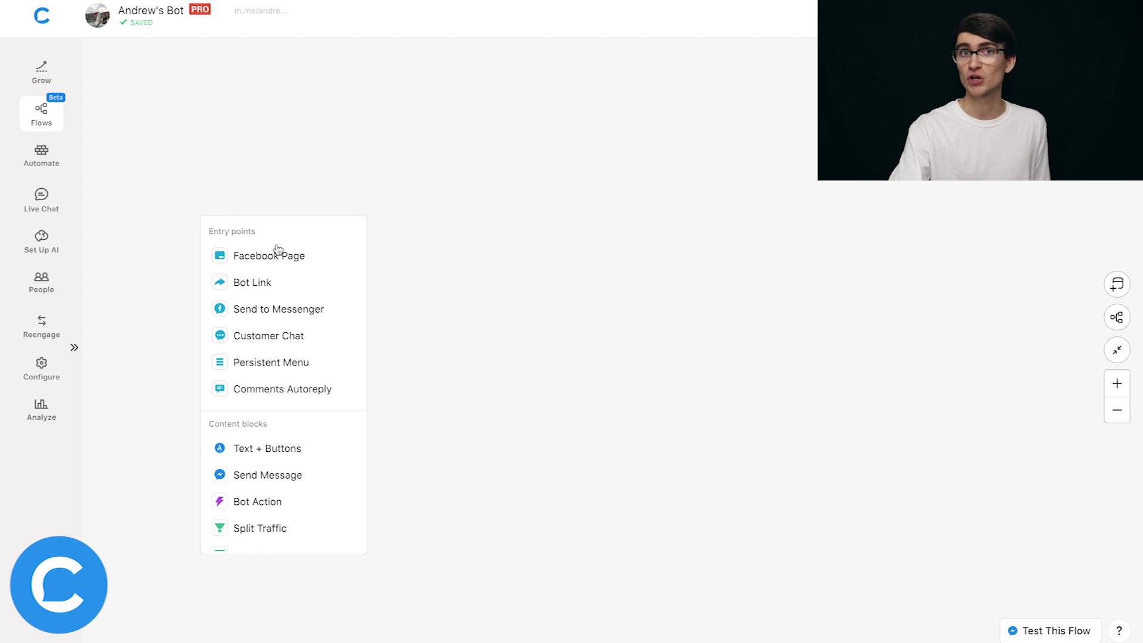
left_click(341, 392)
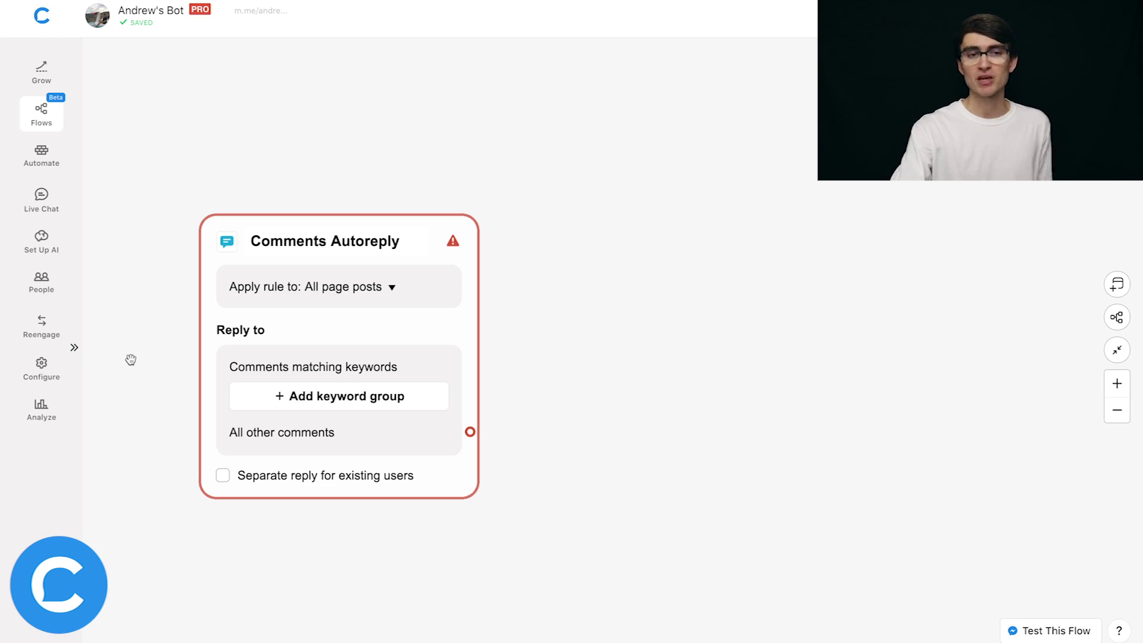
Step: Try limiting the autoreply rule to specific posts, and look through the published, scheduled and post URL choices
left_click(388, 290)
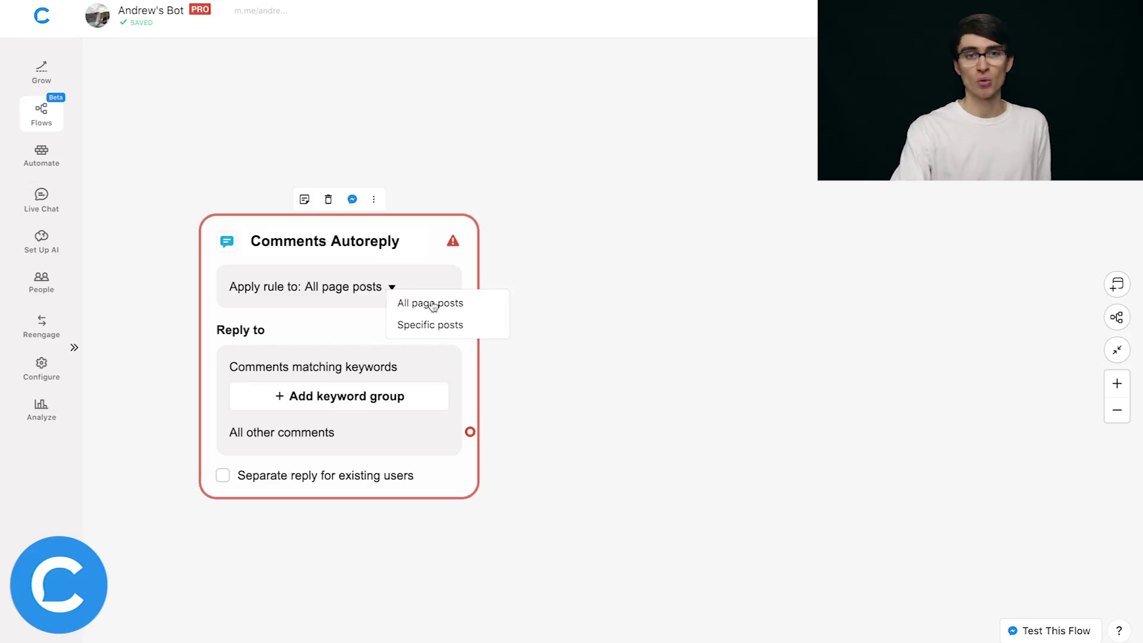
left_click(481, 331)
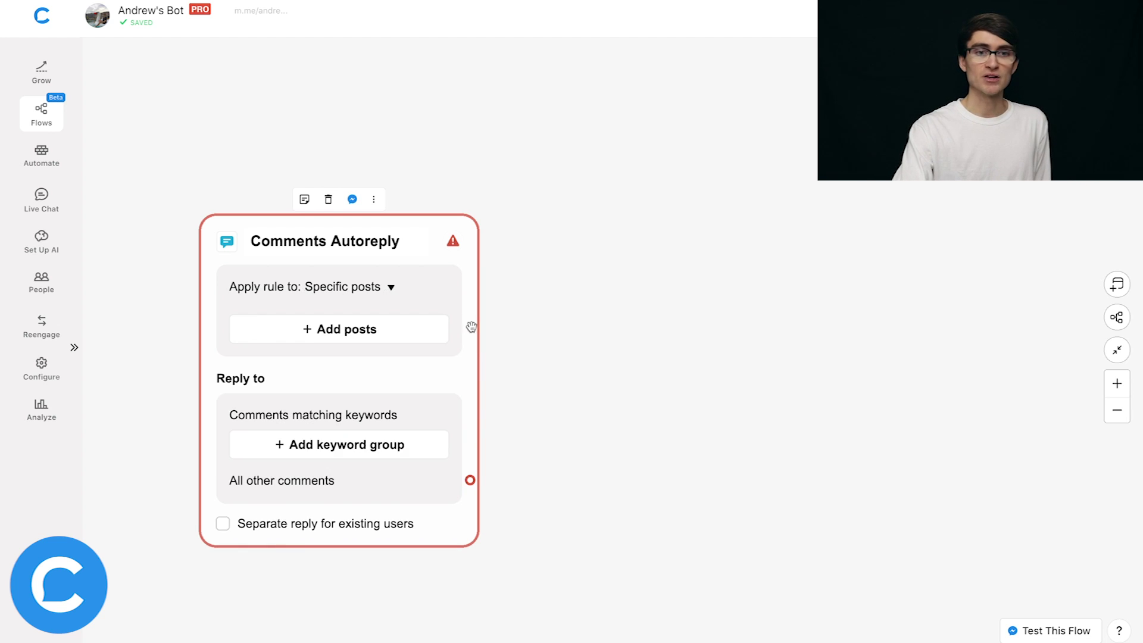
left_click(402, 335)
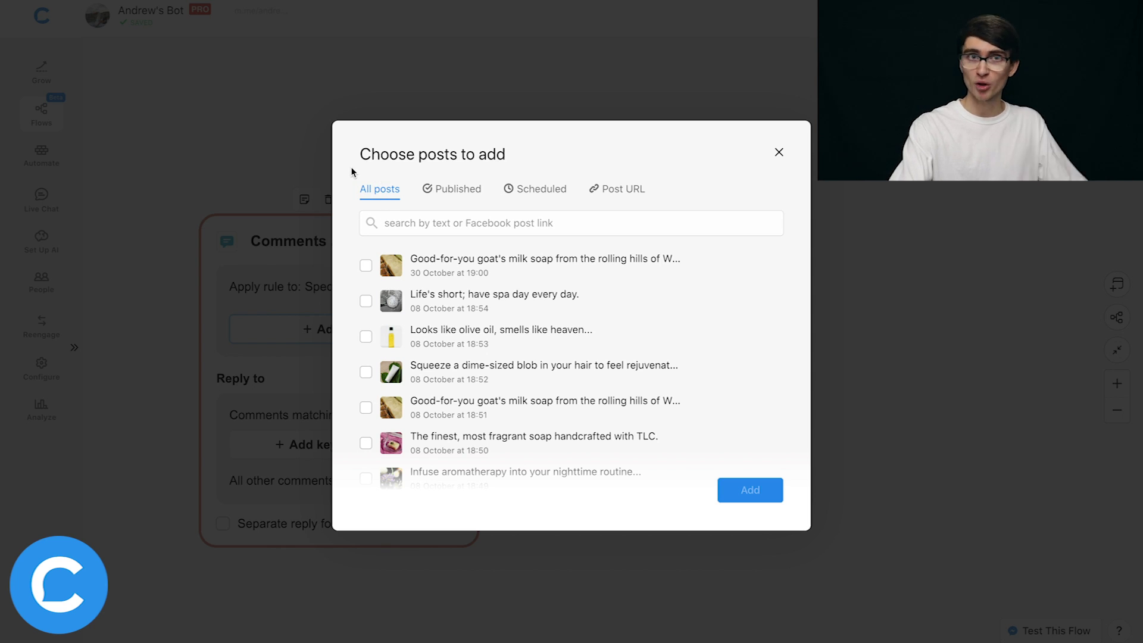
left_click(456, 187)
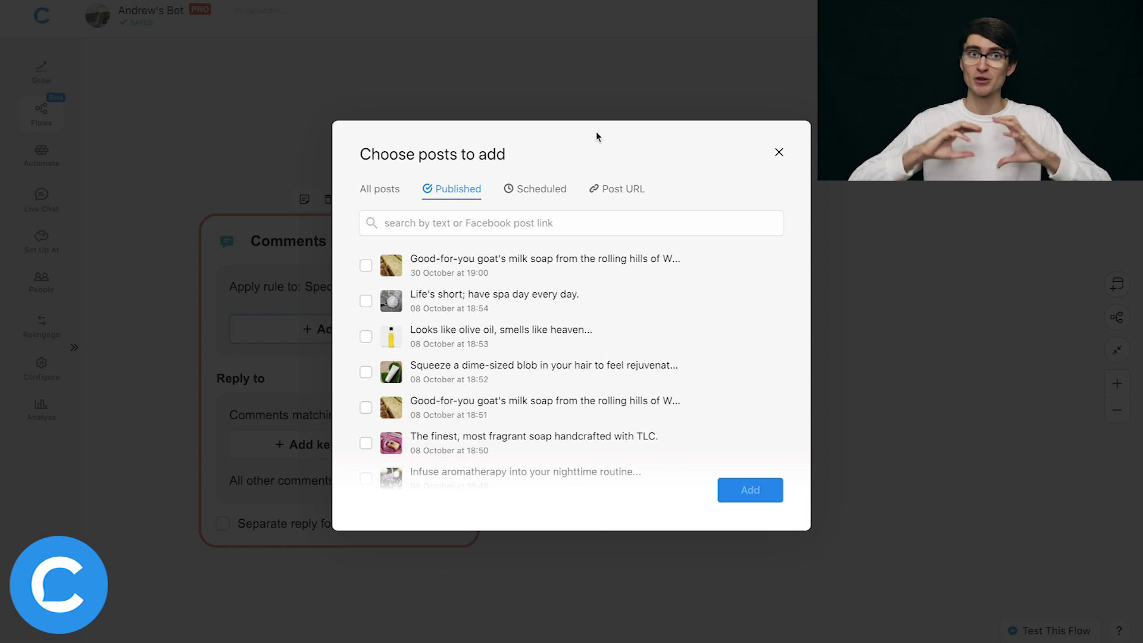
left_click(551, 189)
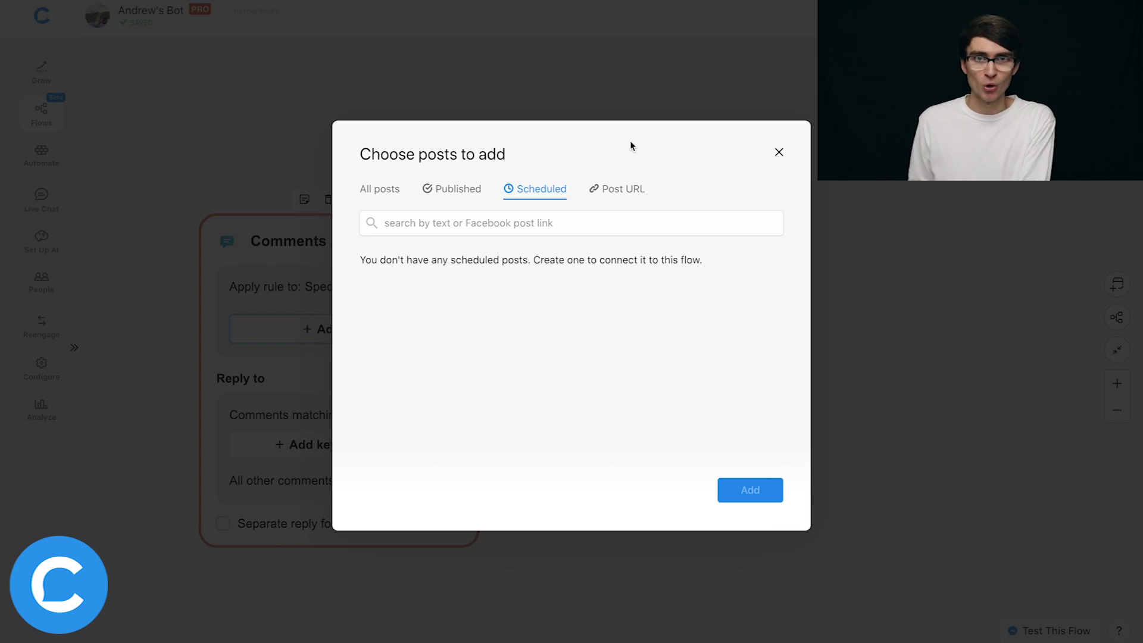
left_click(633, 189)
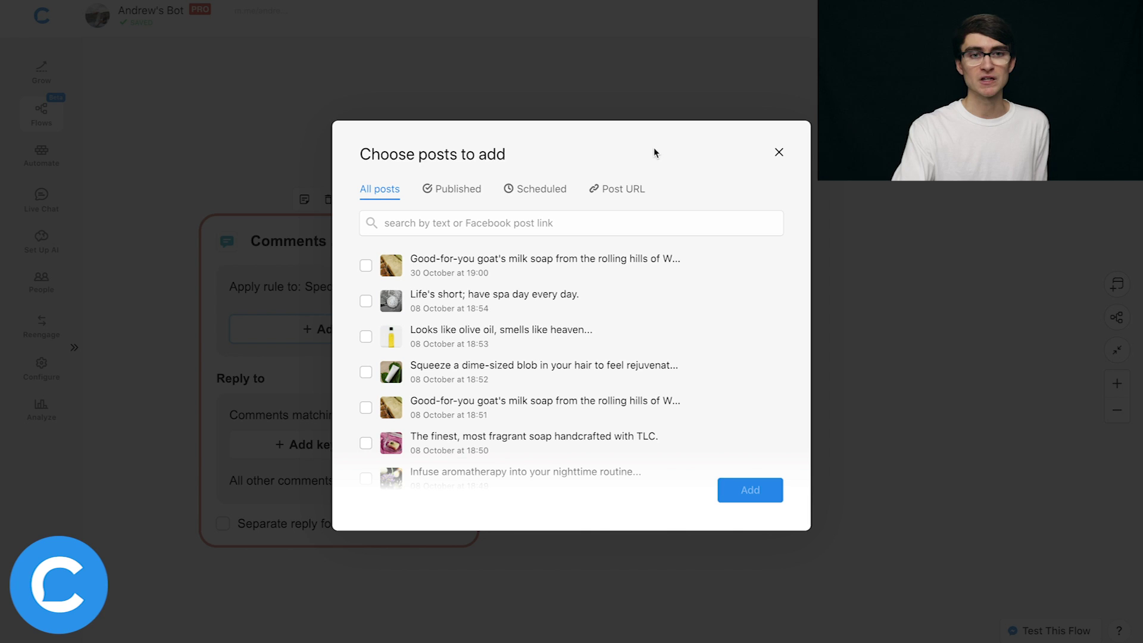
Step: Search all posts for "olive oil", select the matching post and look at the post URL option
left_click(436, 222)
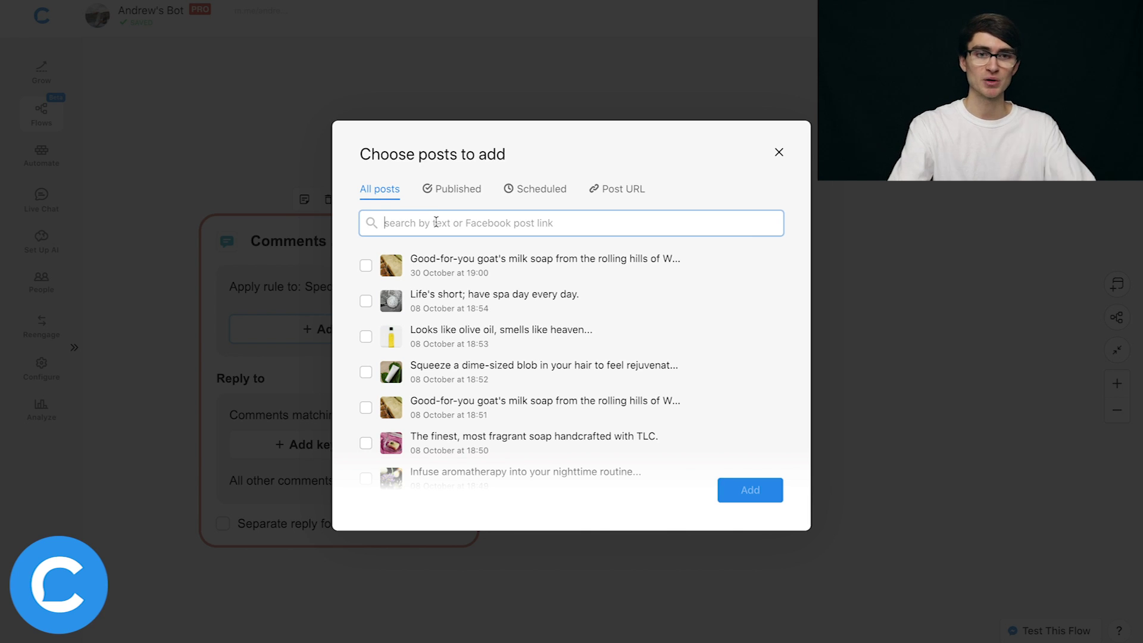
type("olive oil")
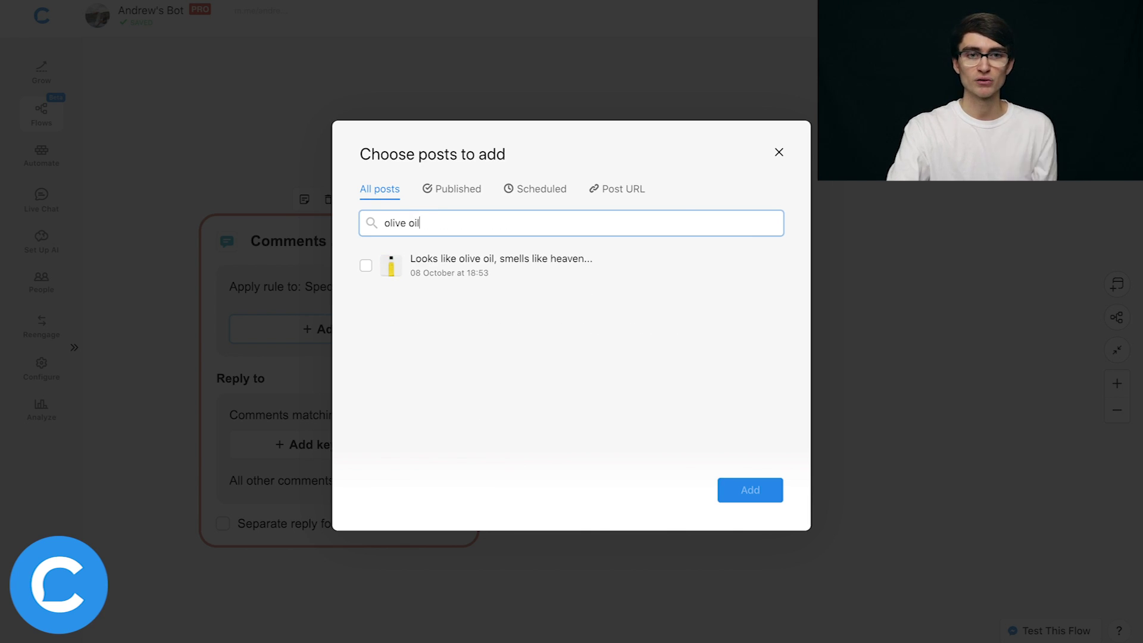
left_click(367, 266)
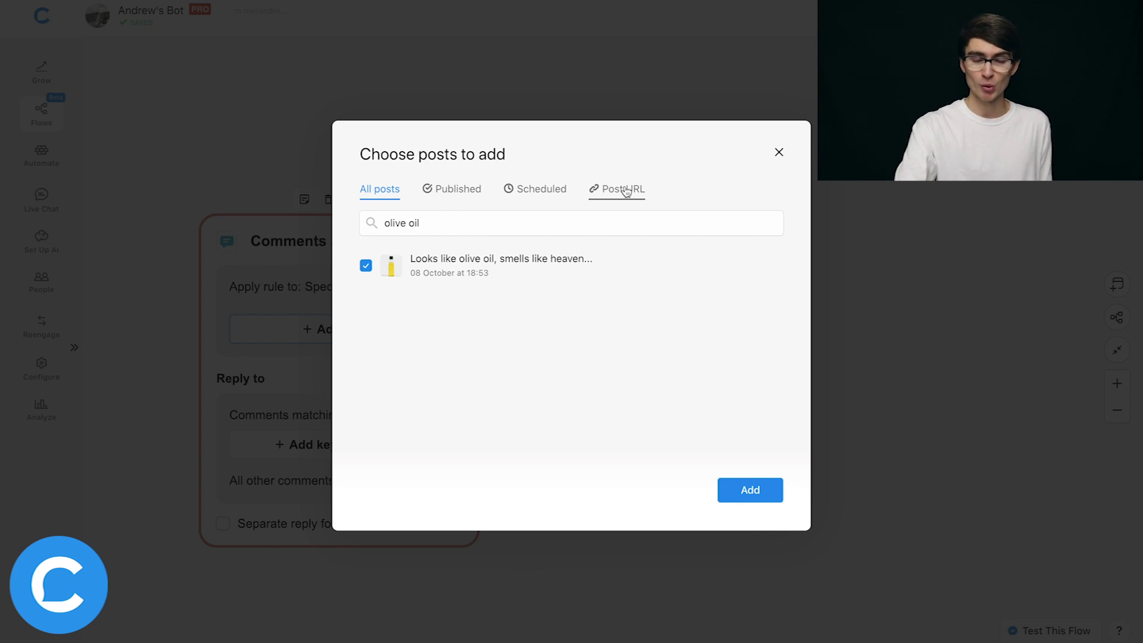
left_click(651, 181)
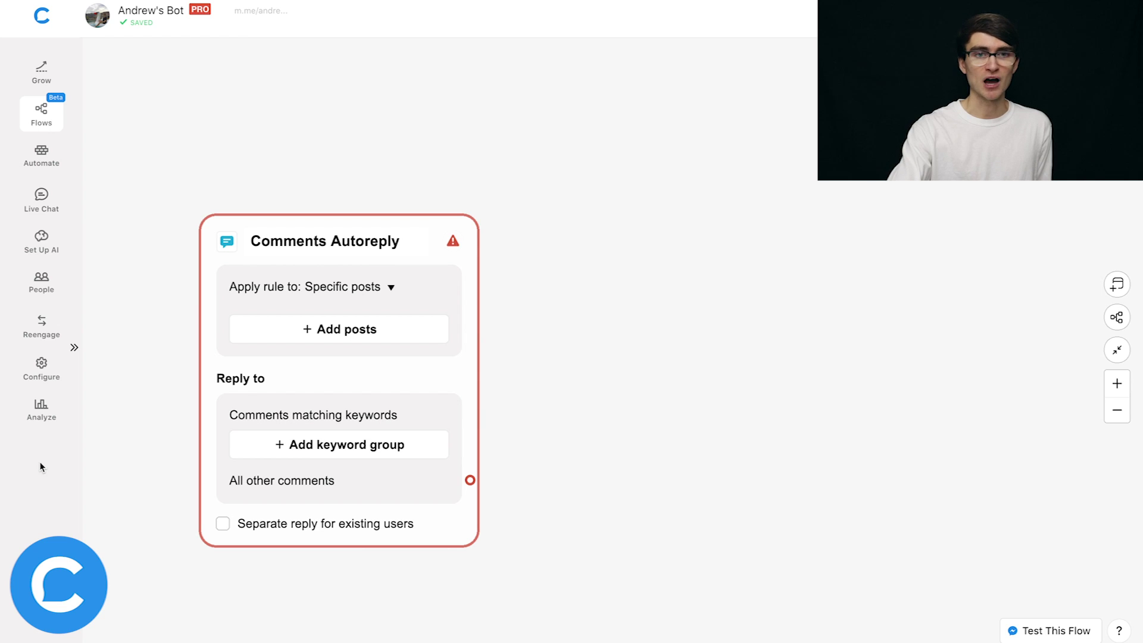
Step: Apply the rule to all page posts and add two keyword groups: "sulfates" with "parabens", and "deals" with "discounts"
left_click(392, 293)
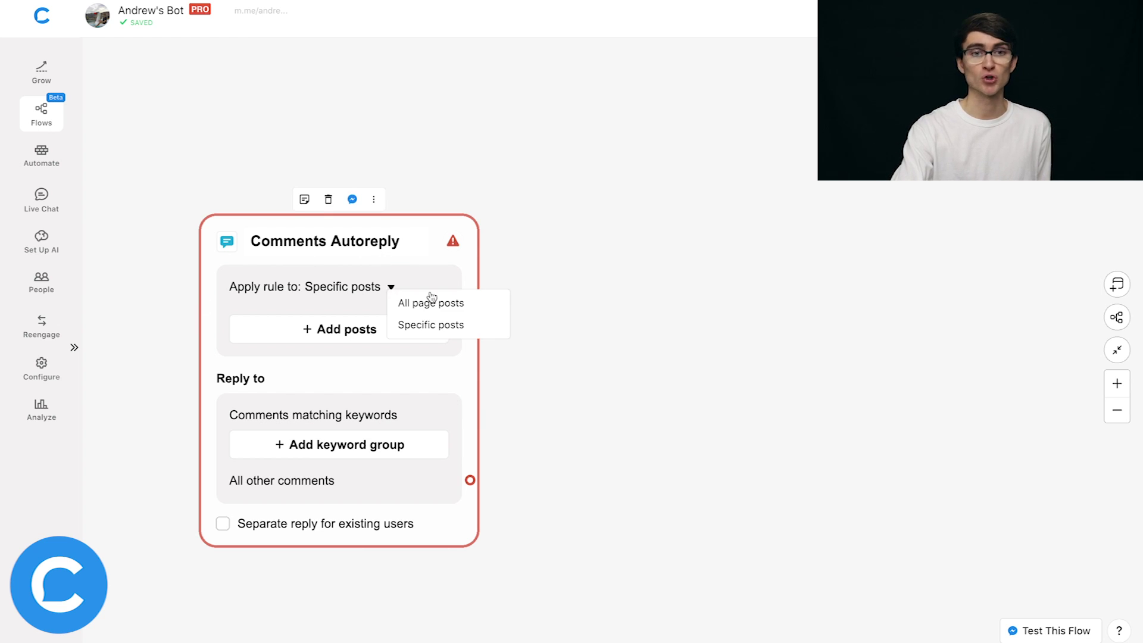
left_click(468, 304)
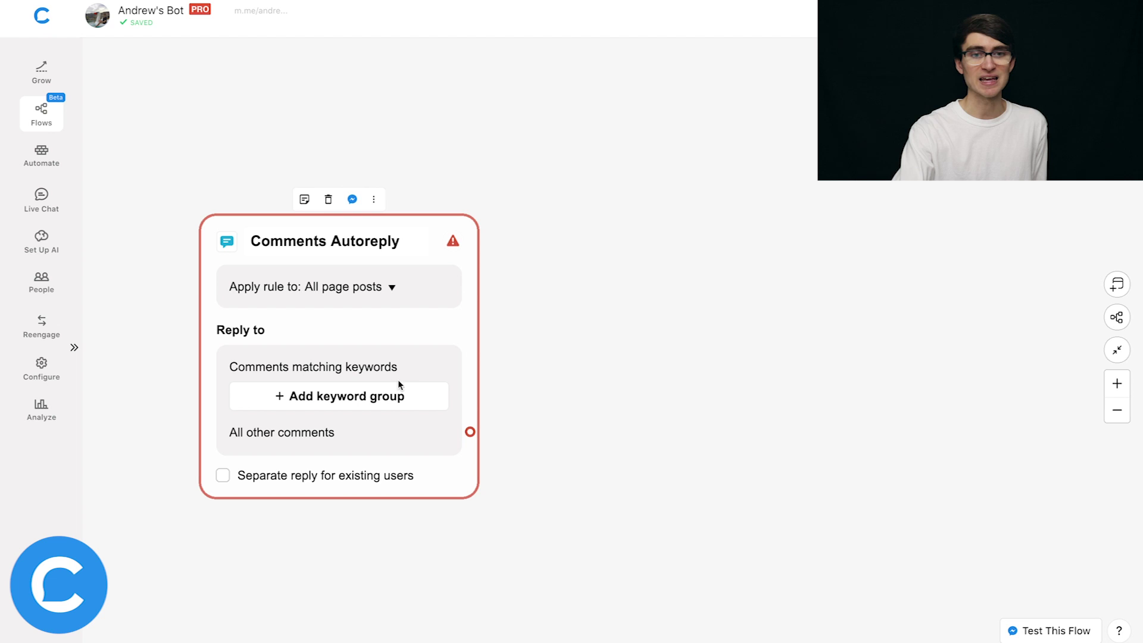
left_click(438, 396)
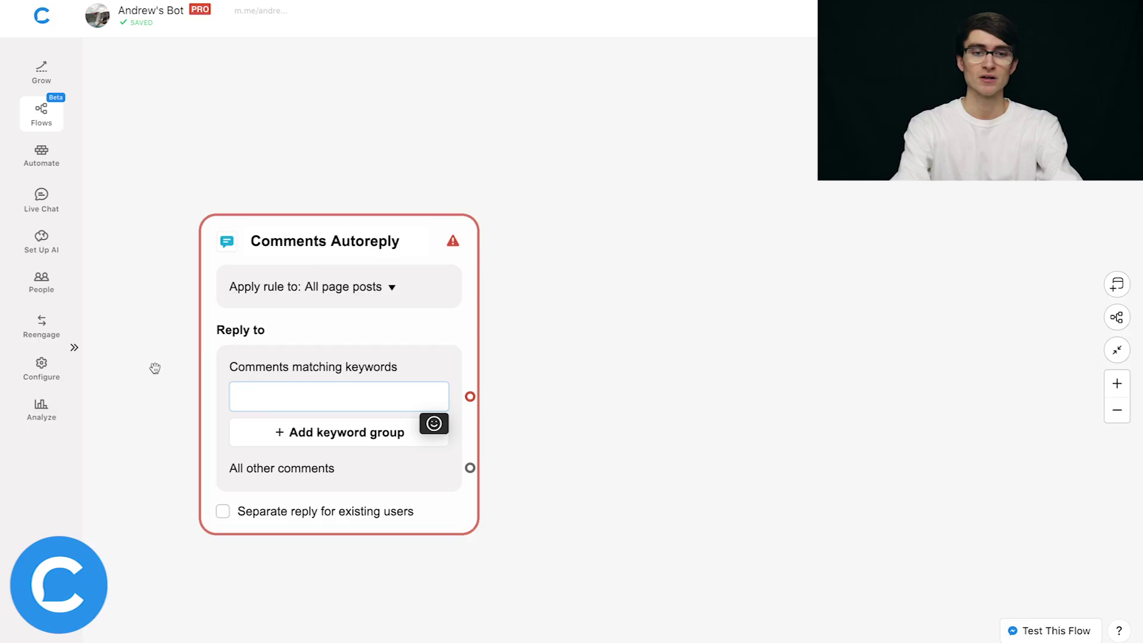
type("sulfa")
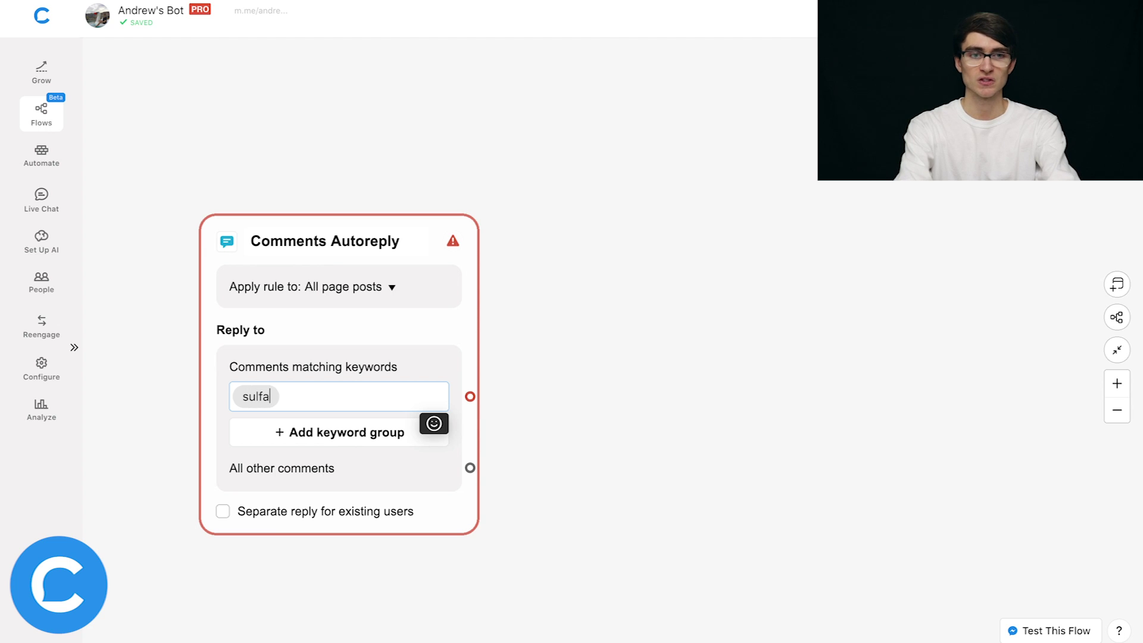
type("parabens")
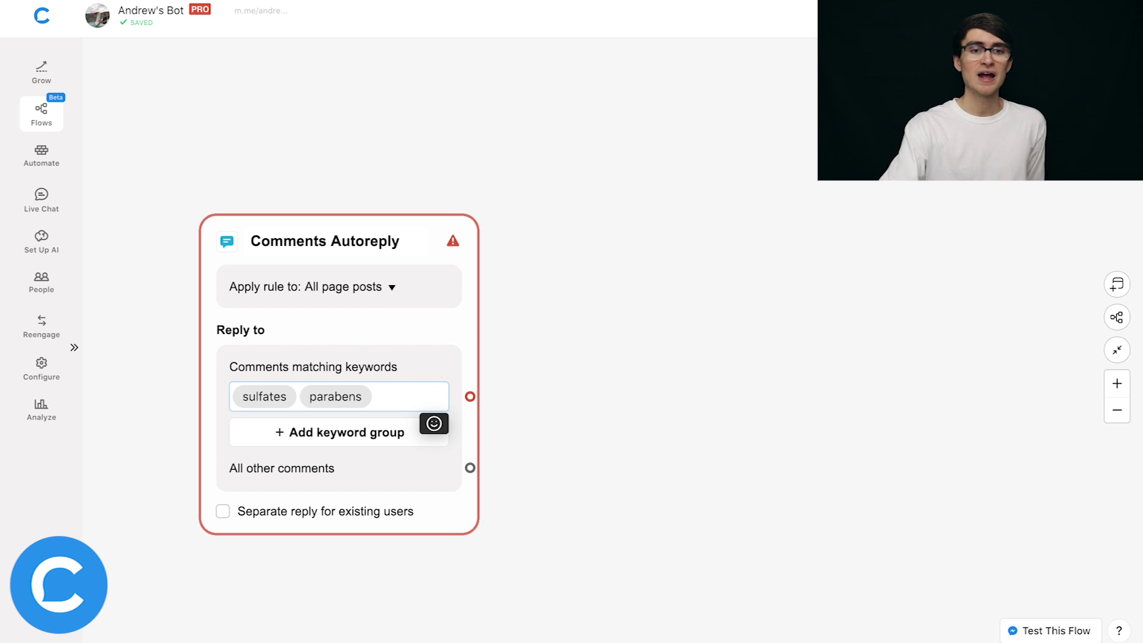
left_click(271, 425)
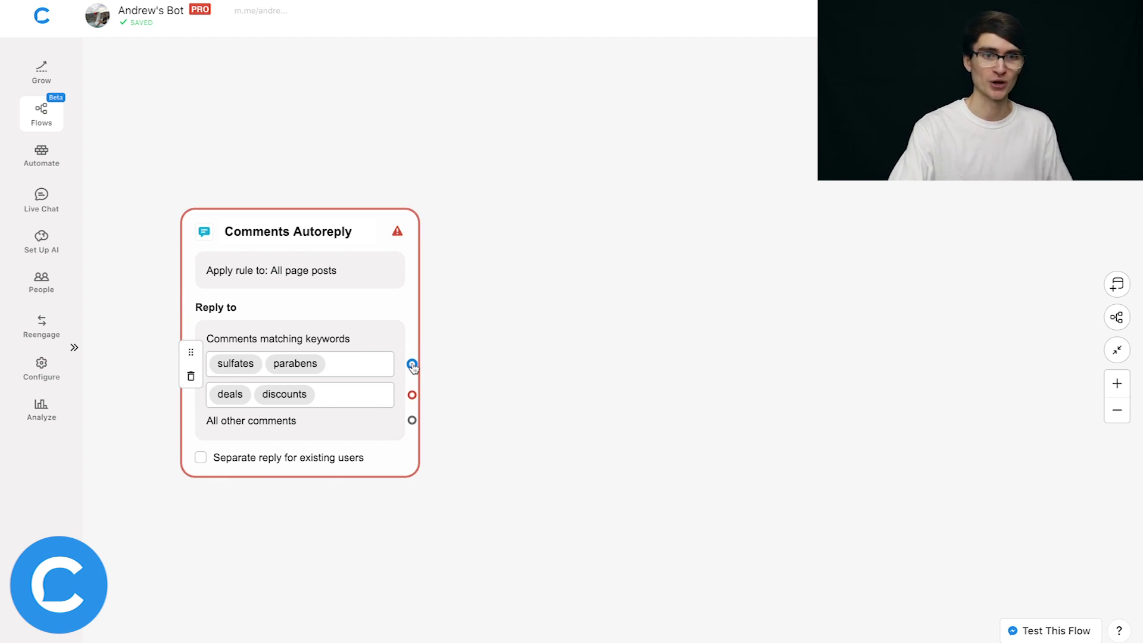
Step: Link a Comments with keywords block to the "sulfates" and "parabens" group, with its private Messenger reply turned off
left_click_drag(412, 365, 549, 128)
left_click(736, 156)
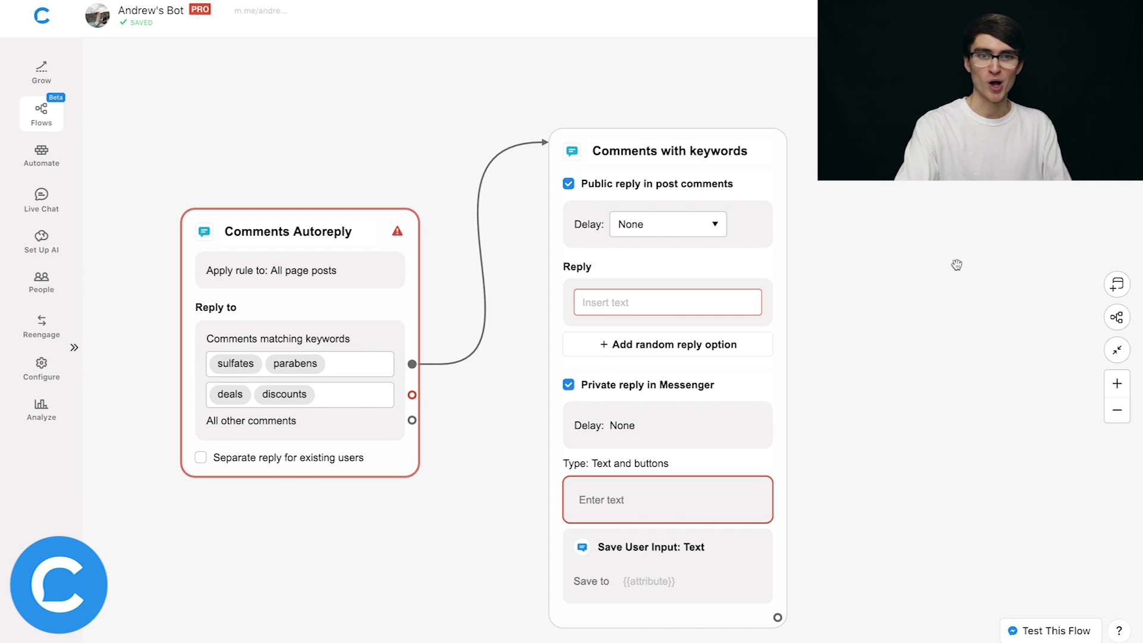
mouse_move(584, 392)
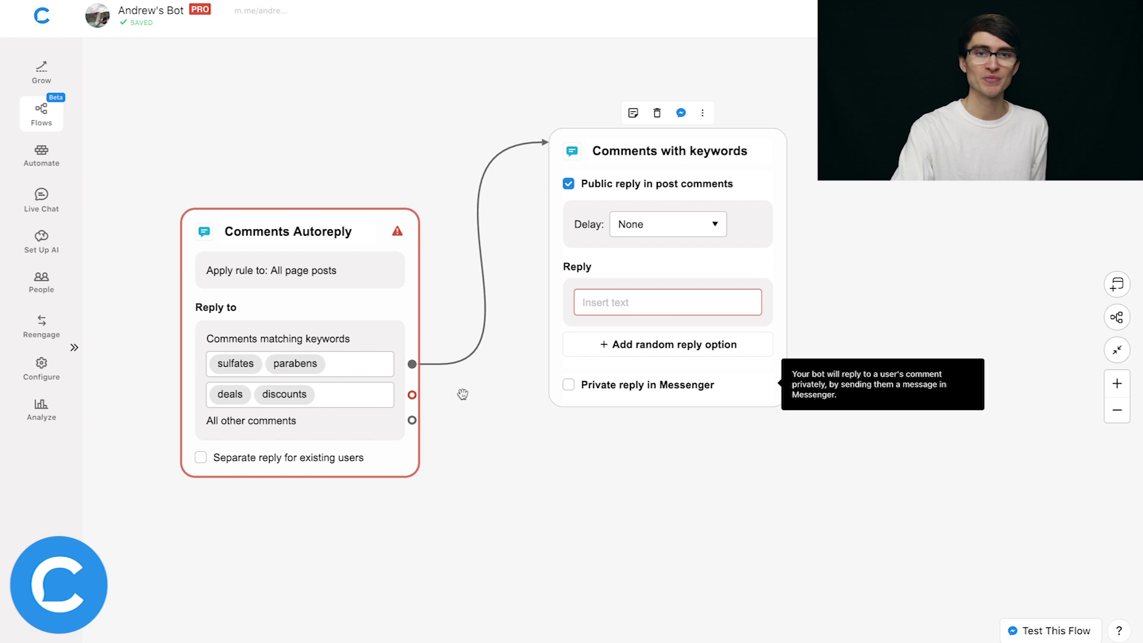
left_click_drag(596, 145, 591, 207)
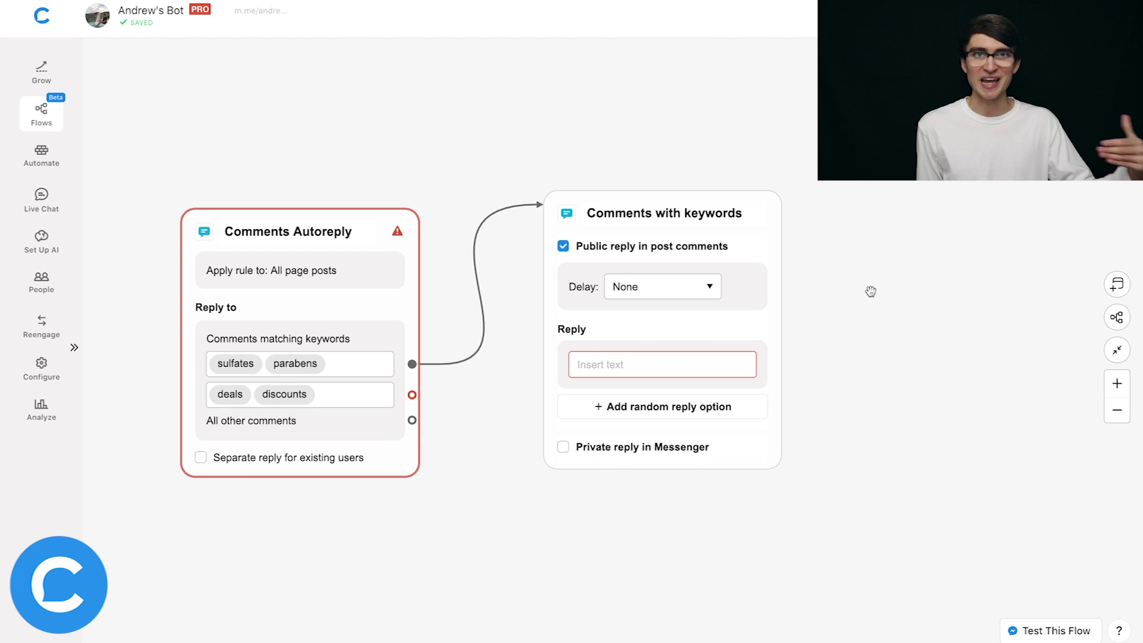
Step: Check the delay options for the public reply in the Comments with keywords block
left_click(708, 288)
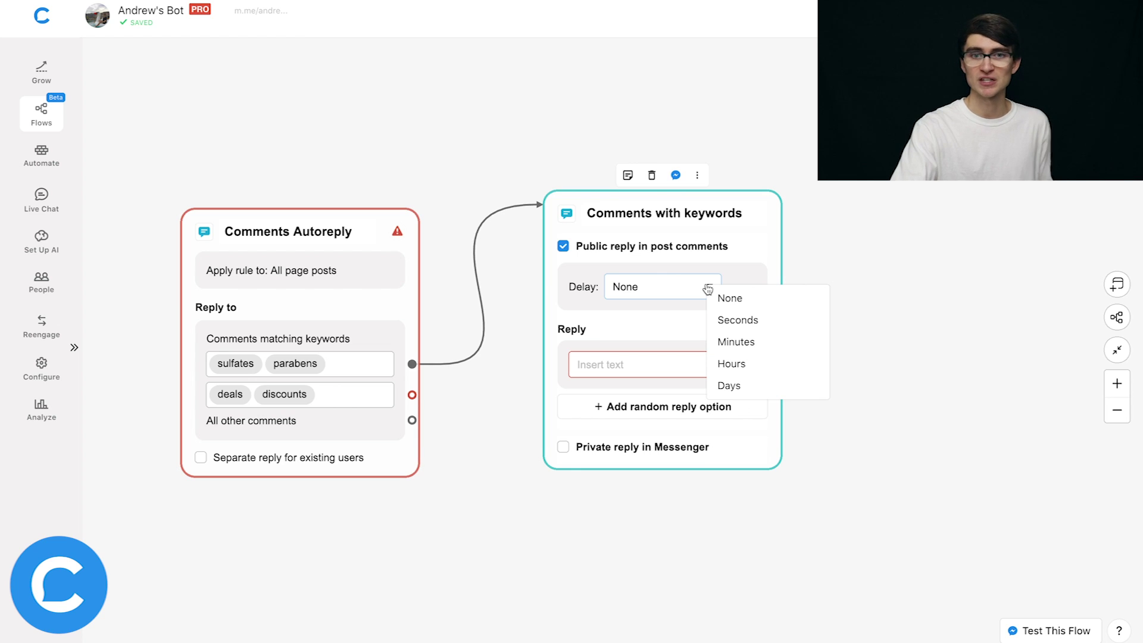
left_click(524, 272)
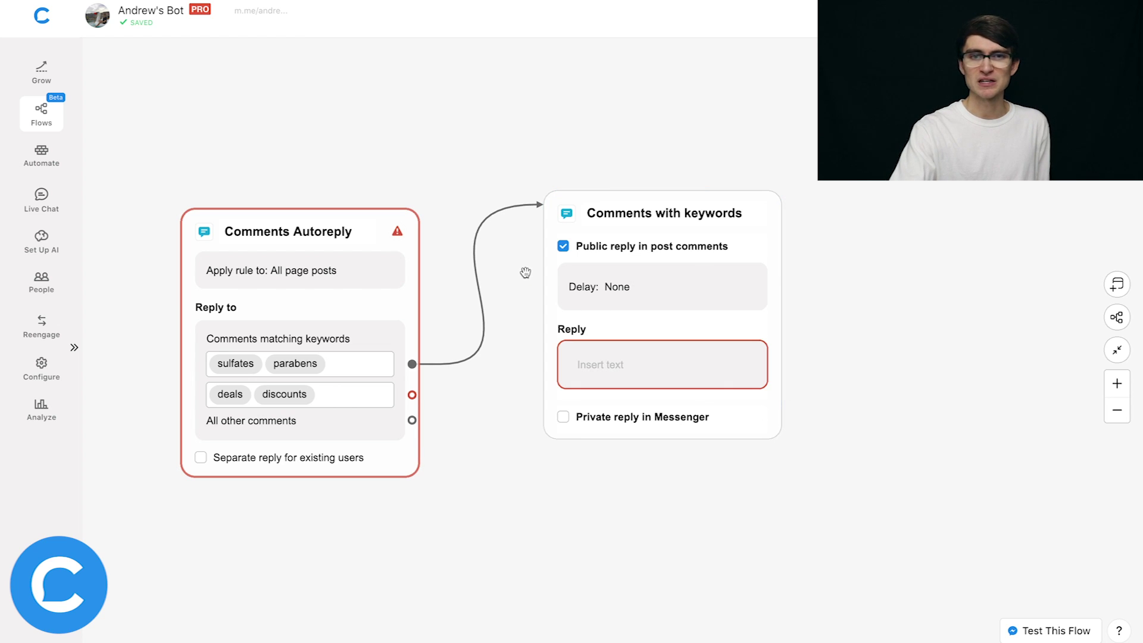
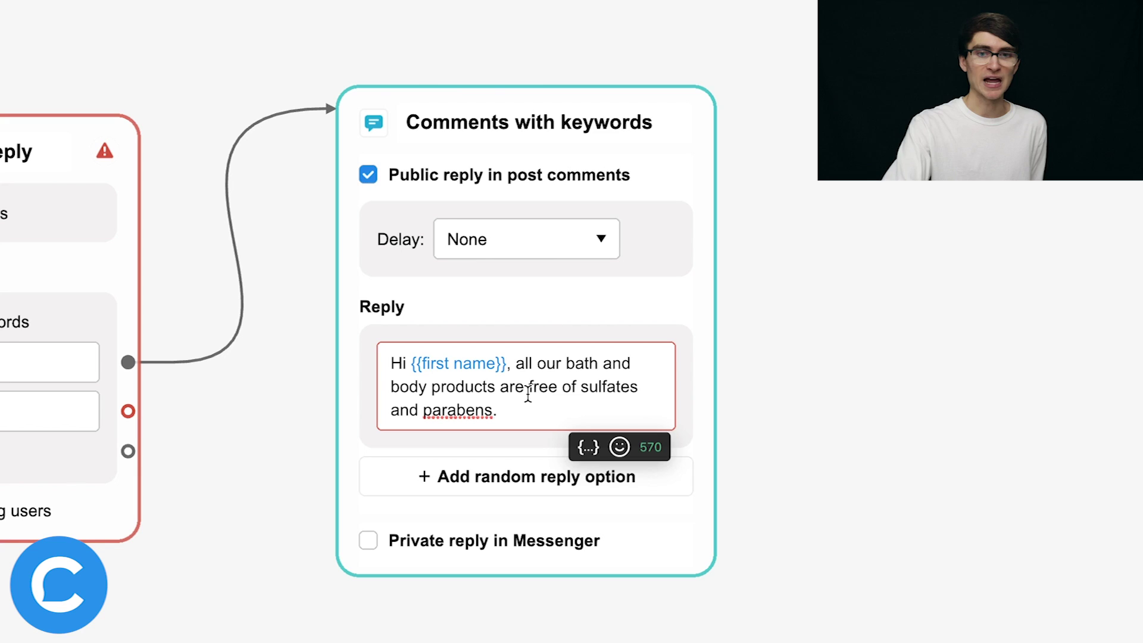
Step: Try inserting an attribute at the end of the public reply and adding a random reply option, discarding both
left_click(589, 451)
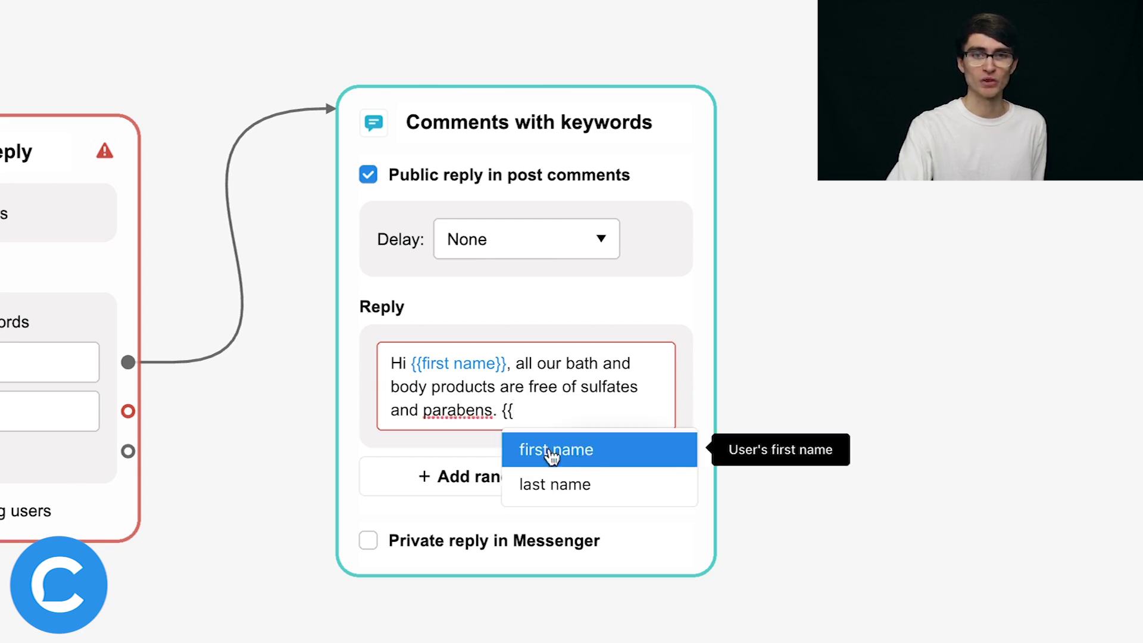
left_click(498, 410)
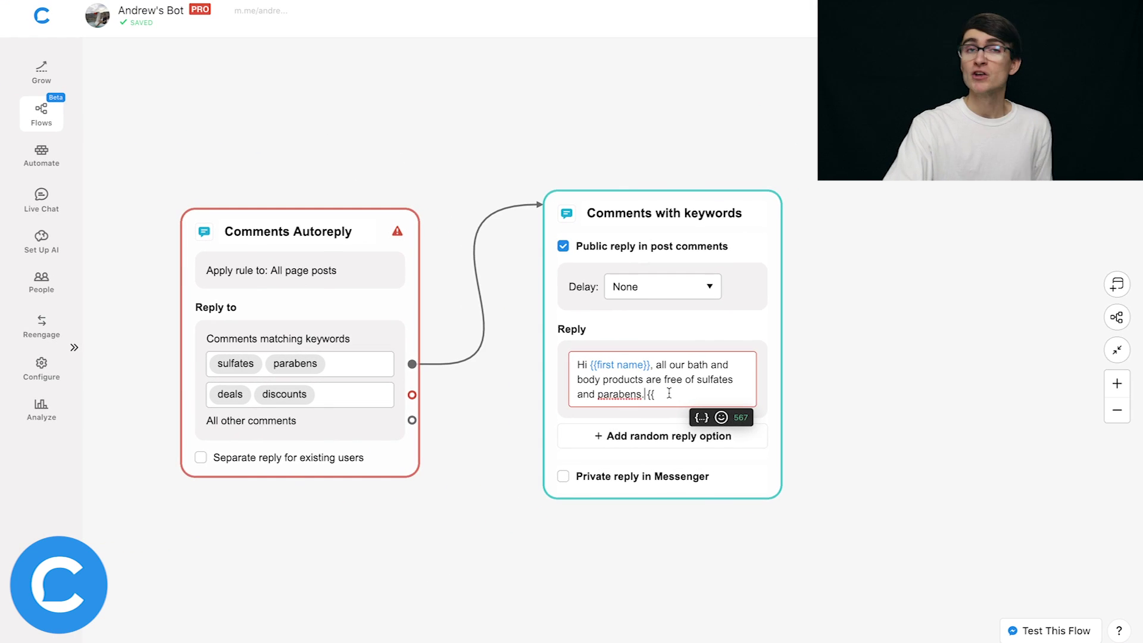
key("BackSpace")
key("BackSpace")
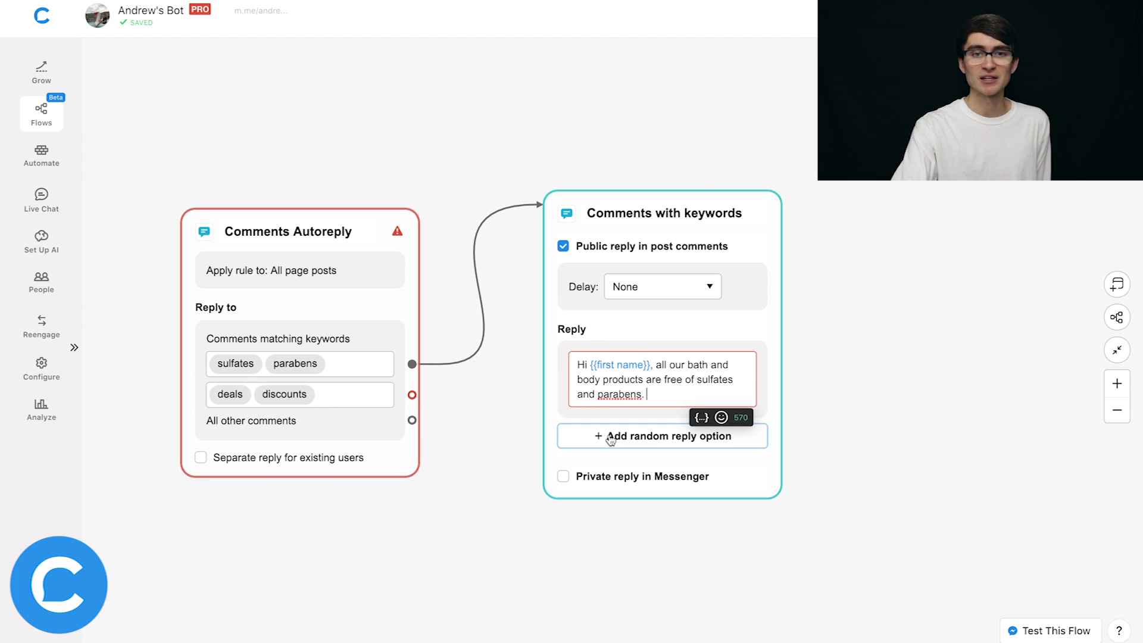
left_click(633, 437)
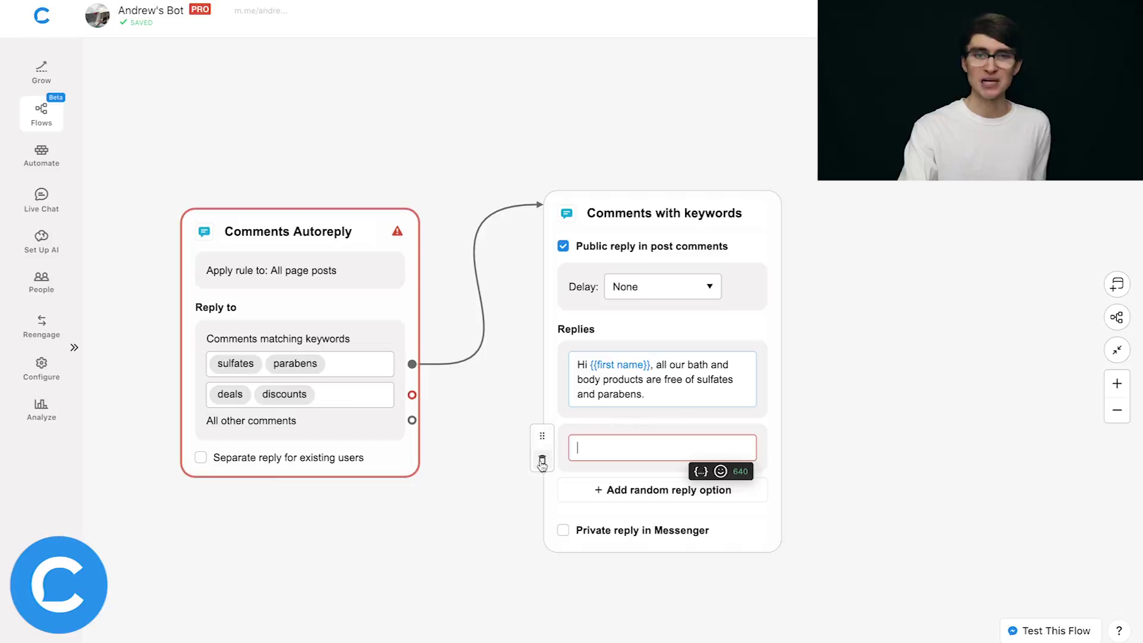
left_click(542, 459)
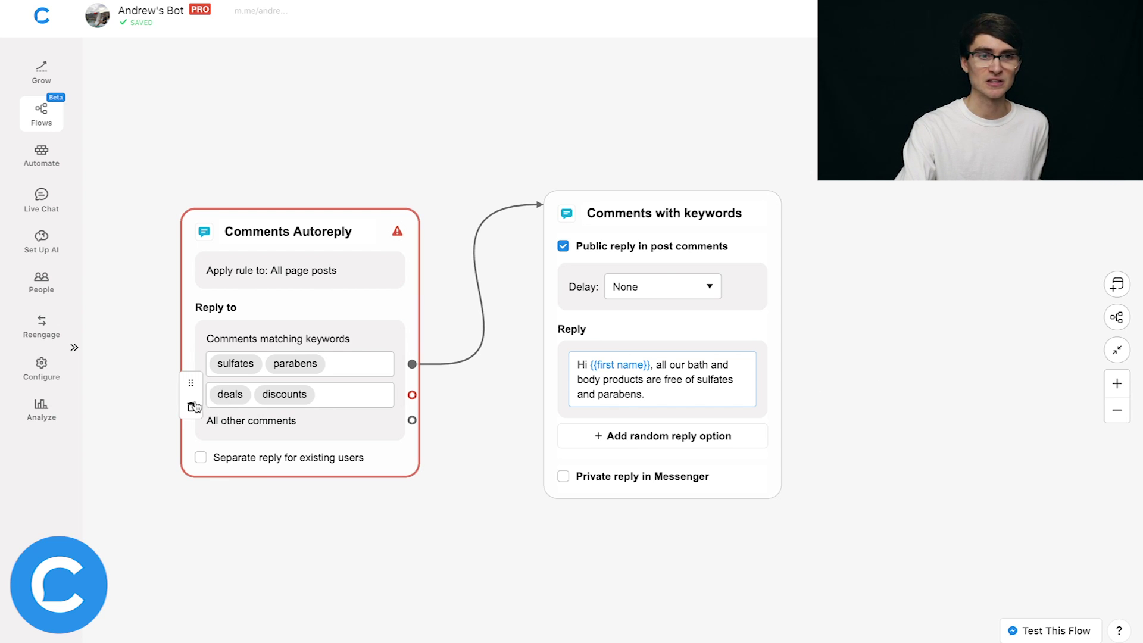
Step: Delete the "deals" and "discounts" keyword group from the Comments Autoreply block
left_click(191, 408)
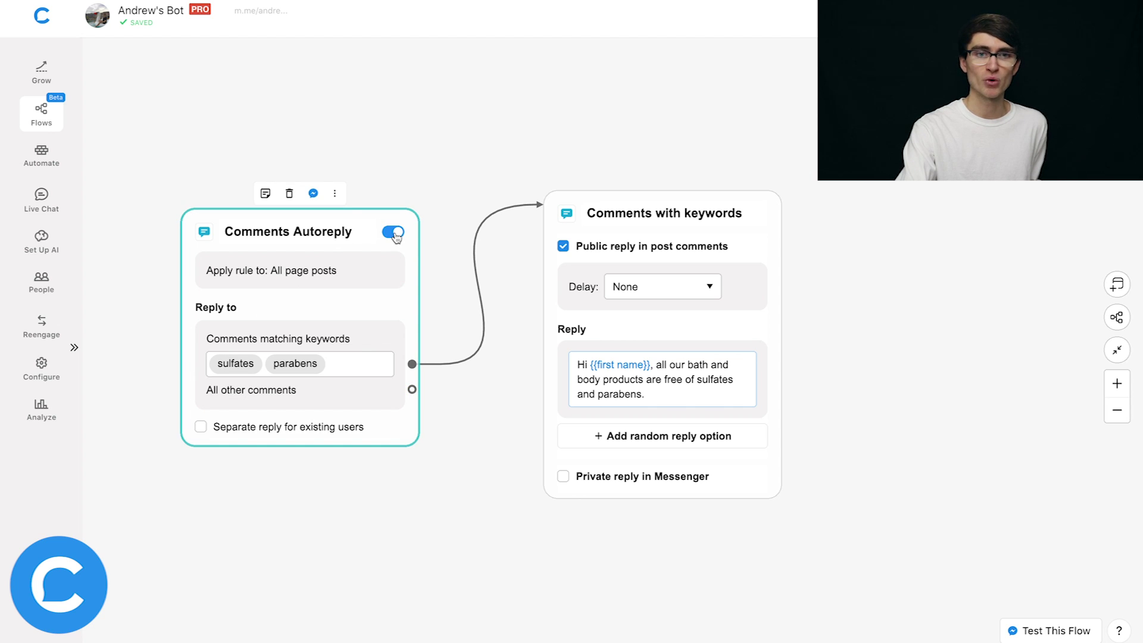
left_click(502, 127)
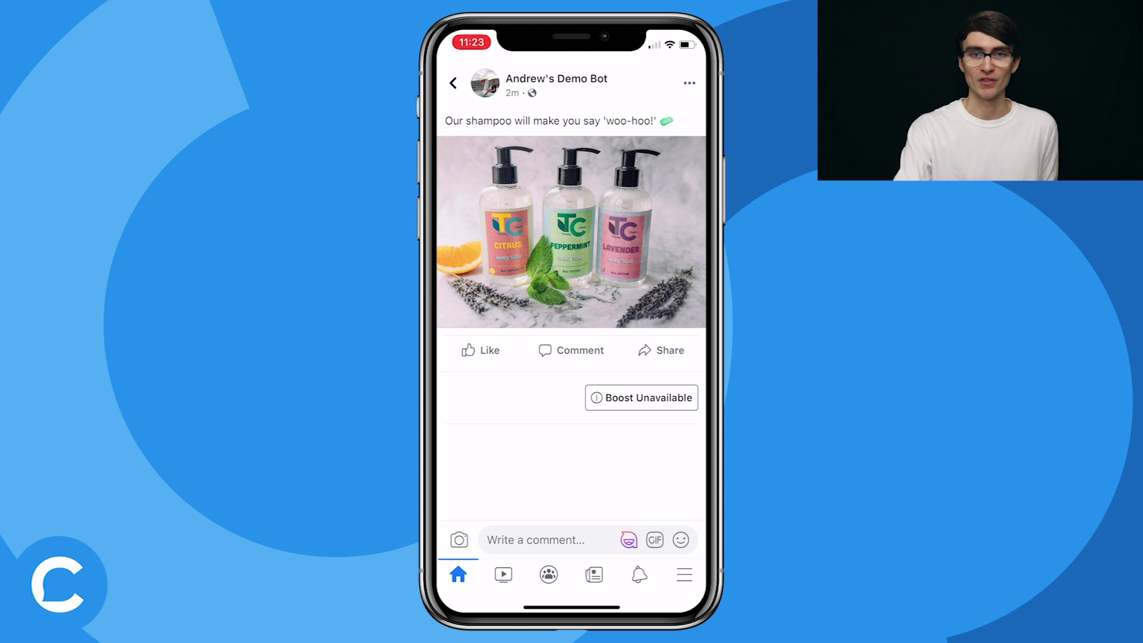
Step: In the Facebook mobile app, post the comment "parabens" on the shampoo post and open the comments of its photo
left_click(536, 539)
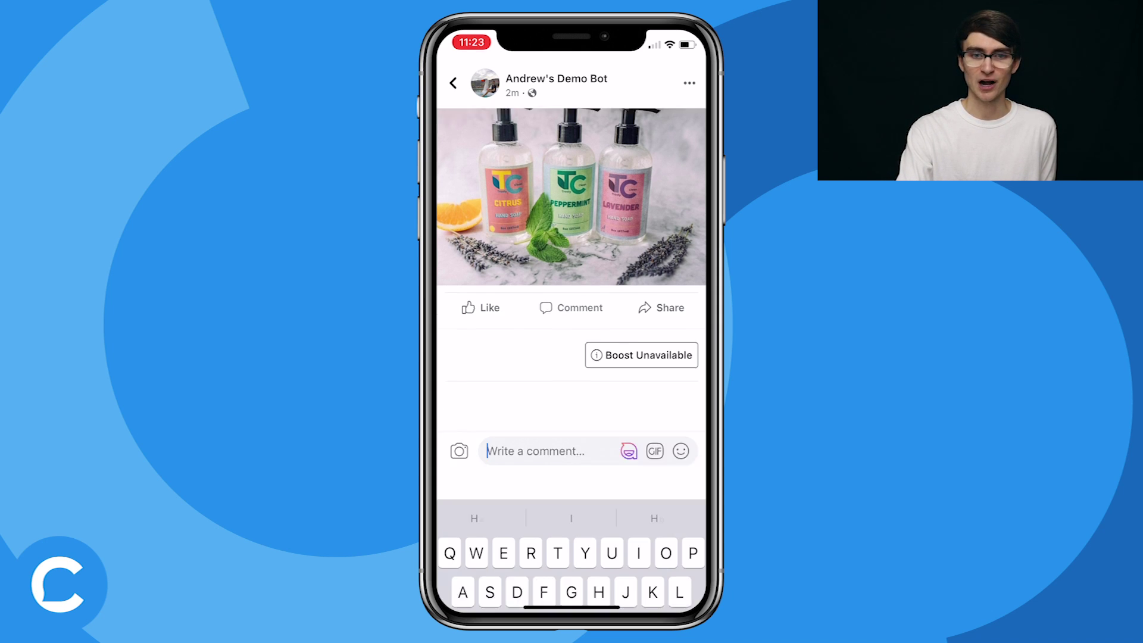
type("parabens")
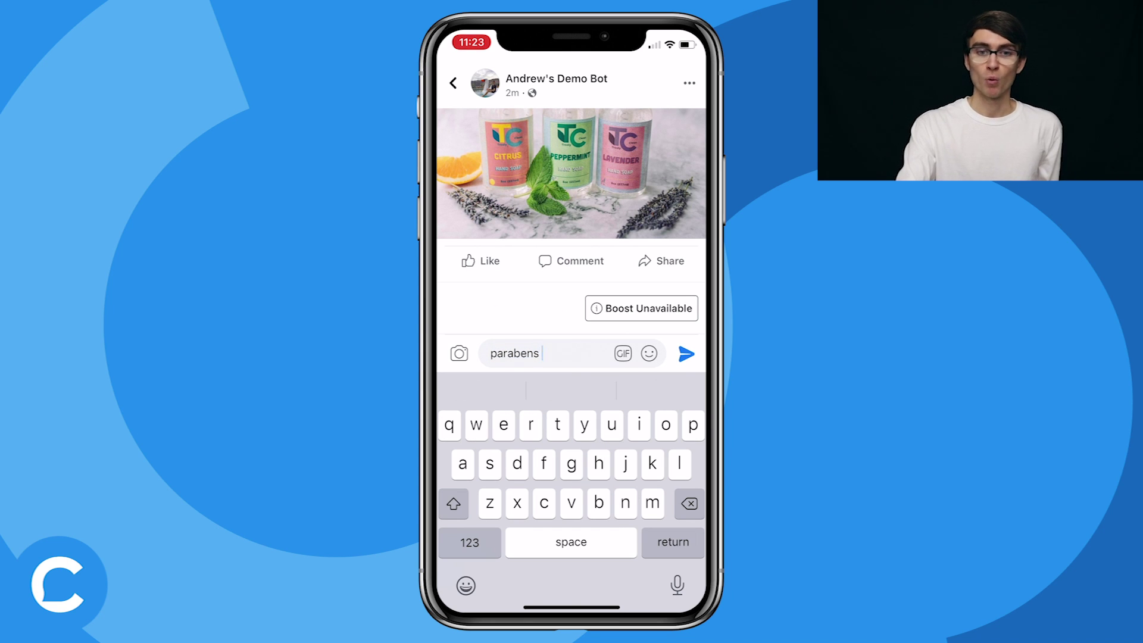
key("Return")
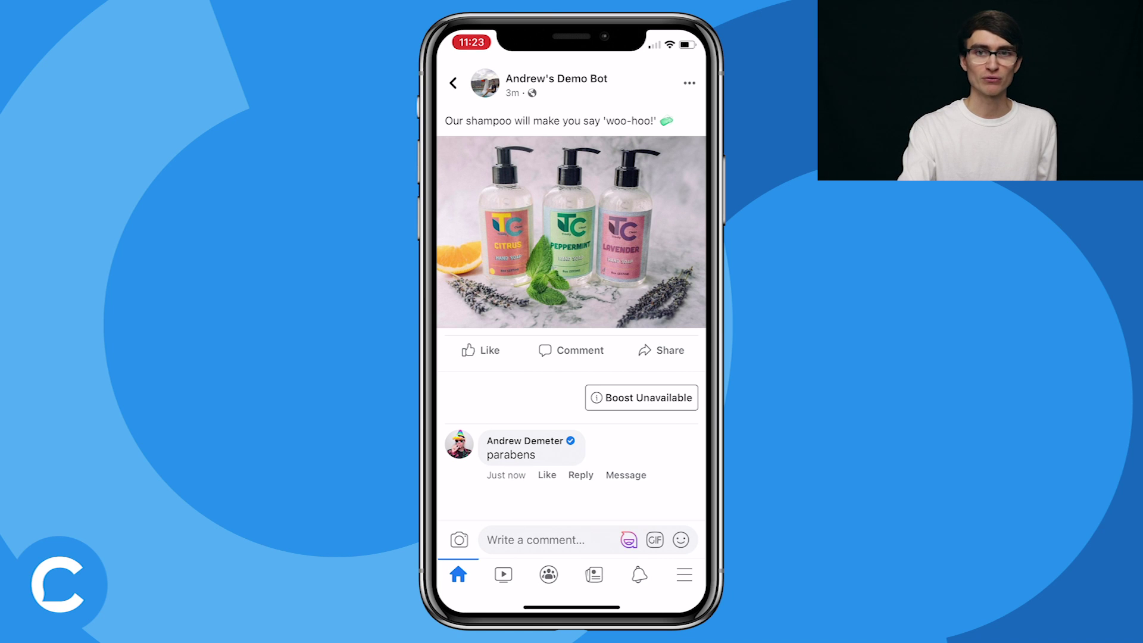
left_click(572, 232)
left_click(570, 576)
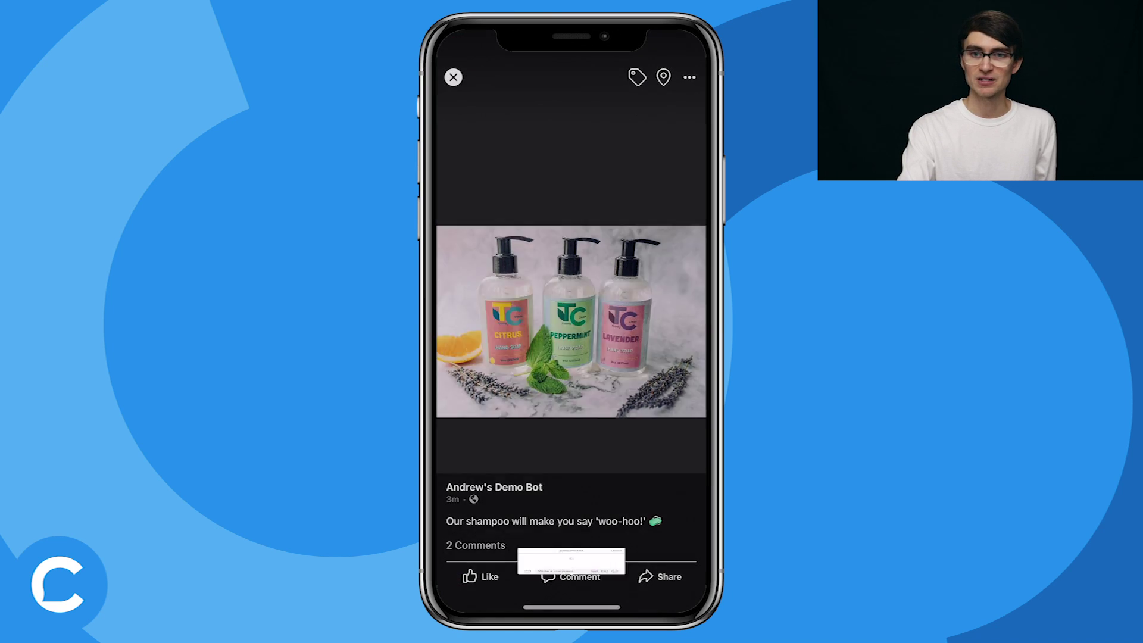
Step: In Chatfuel, connect the "deals" and "discounts" keyword group to a new Comments with keywords block and disable its public reply
left_click(649, 505)
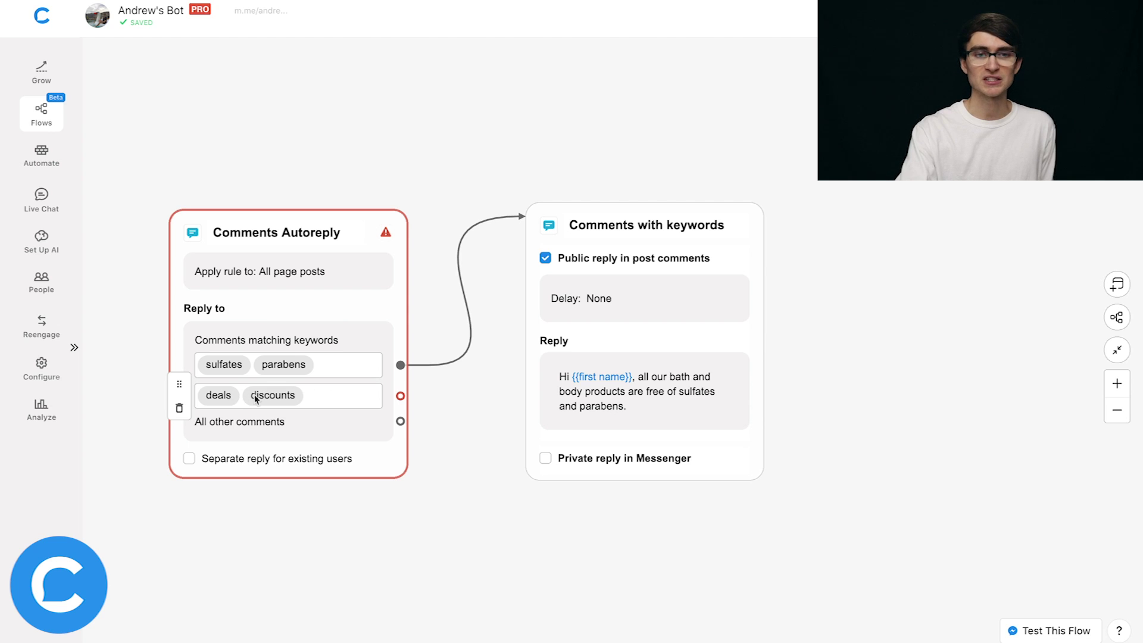
left_click_drag(401, 397, 508, 564)
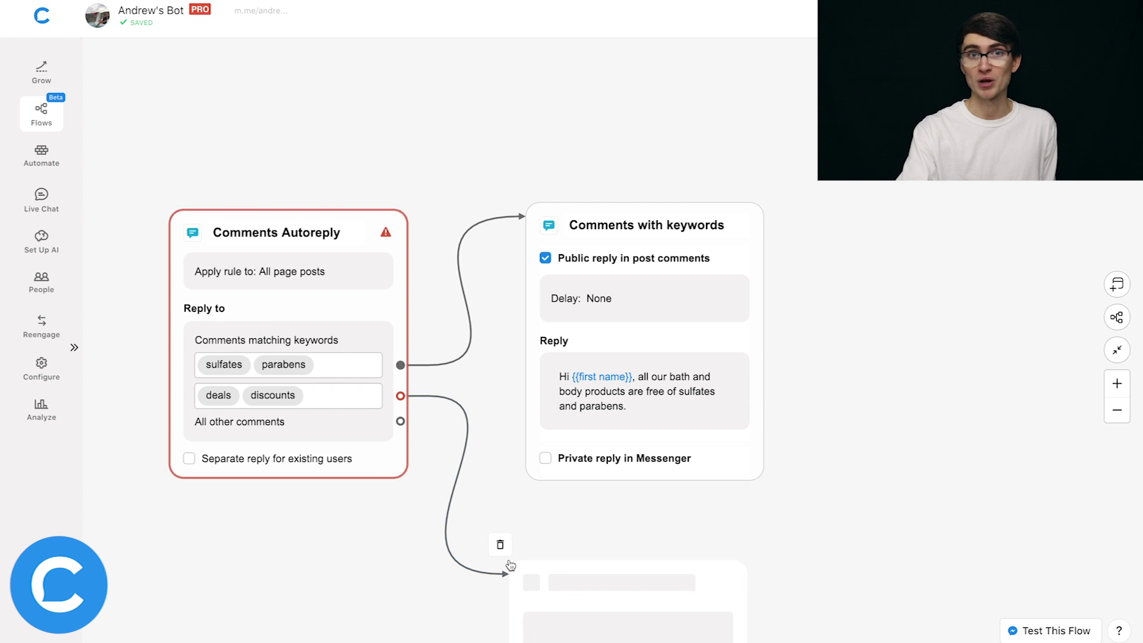
left_click_drag(385, 571, 375, 316)
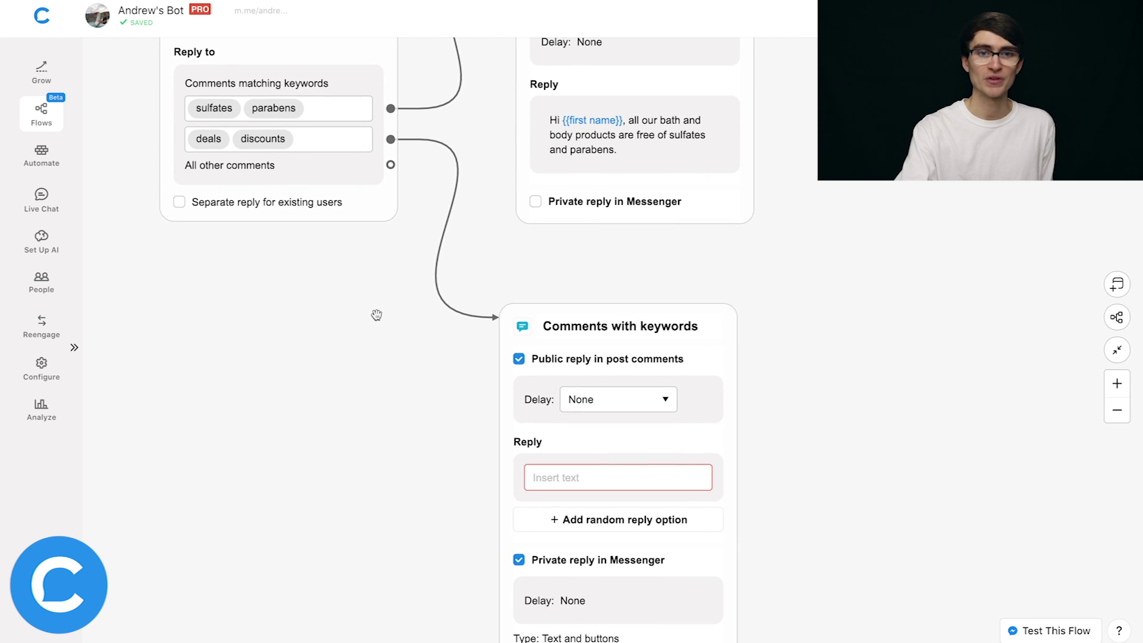
left_click_drag(393, 468, 393, 403)
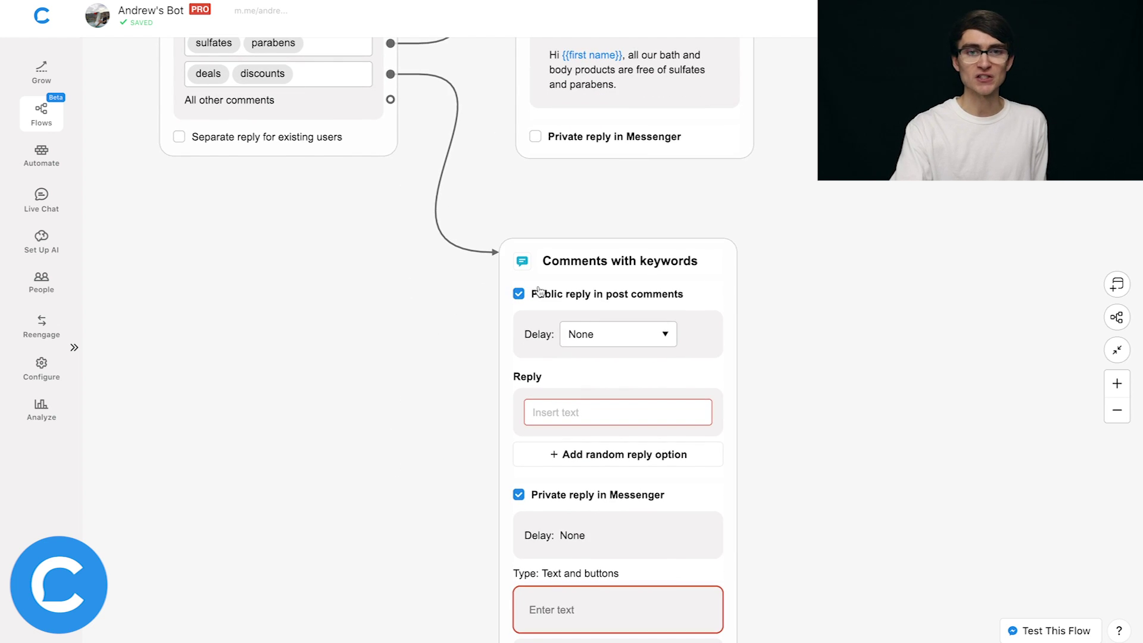
mouse_move(515, 318)
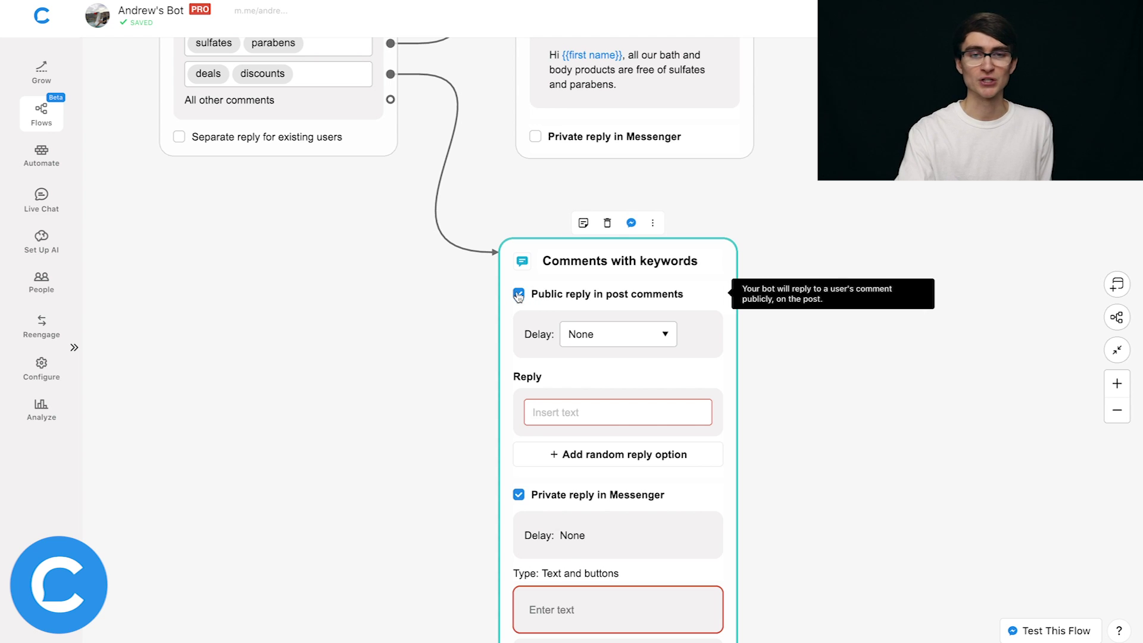
left_click(518, 295)
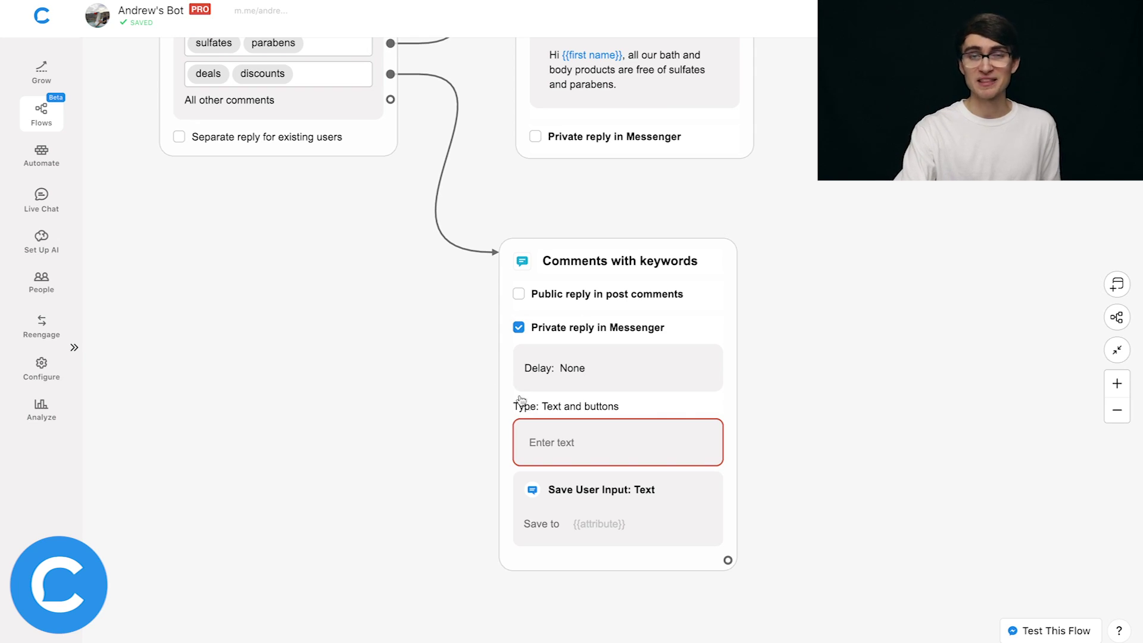
Step: Check the message type options for the private Messenger reply, keeping Text and buttons
left_click(520, 400)
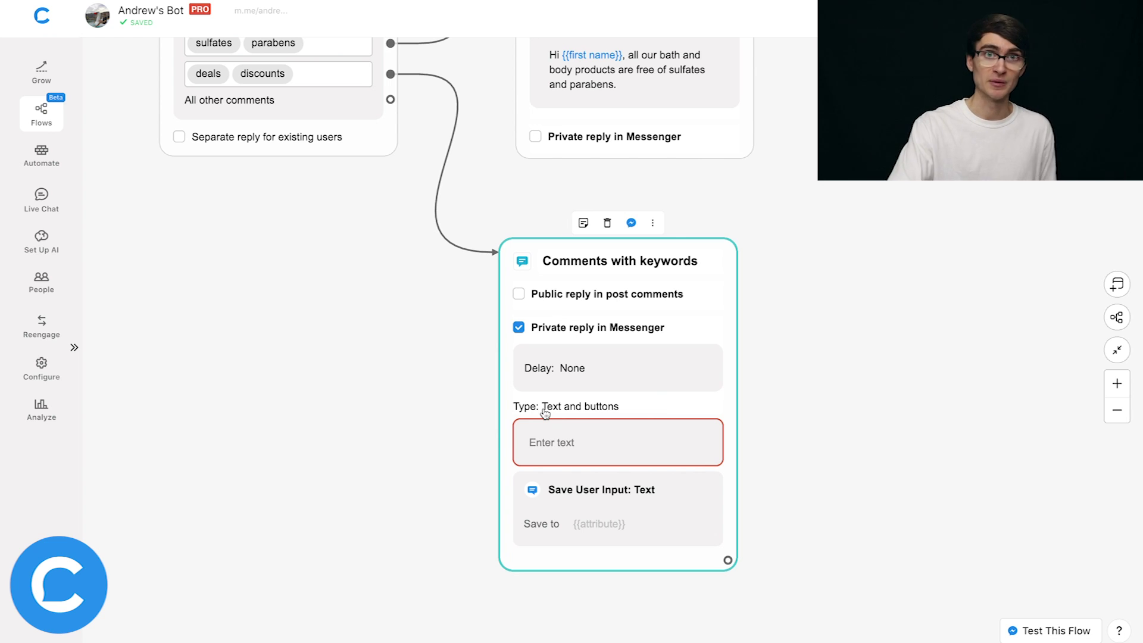
mouse_move(570, 411)
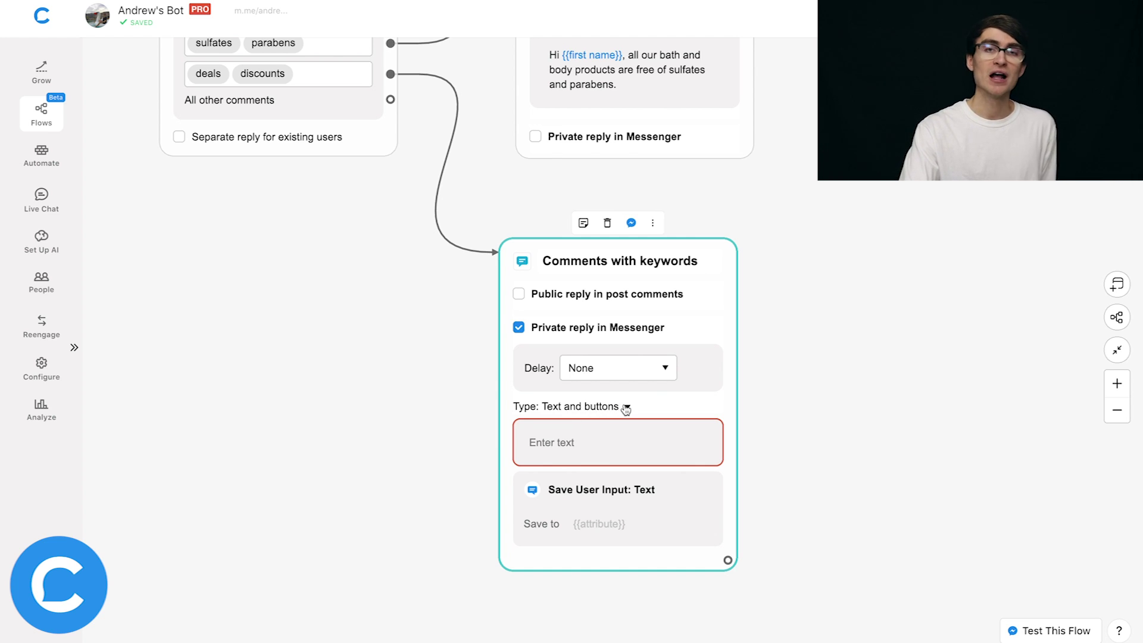
left_click(627, 407)
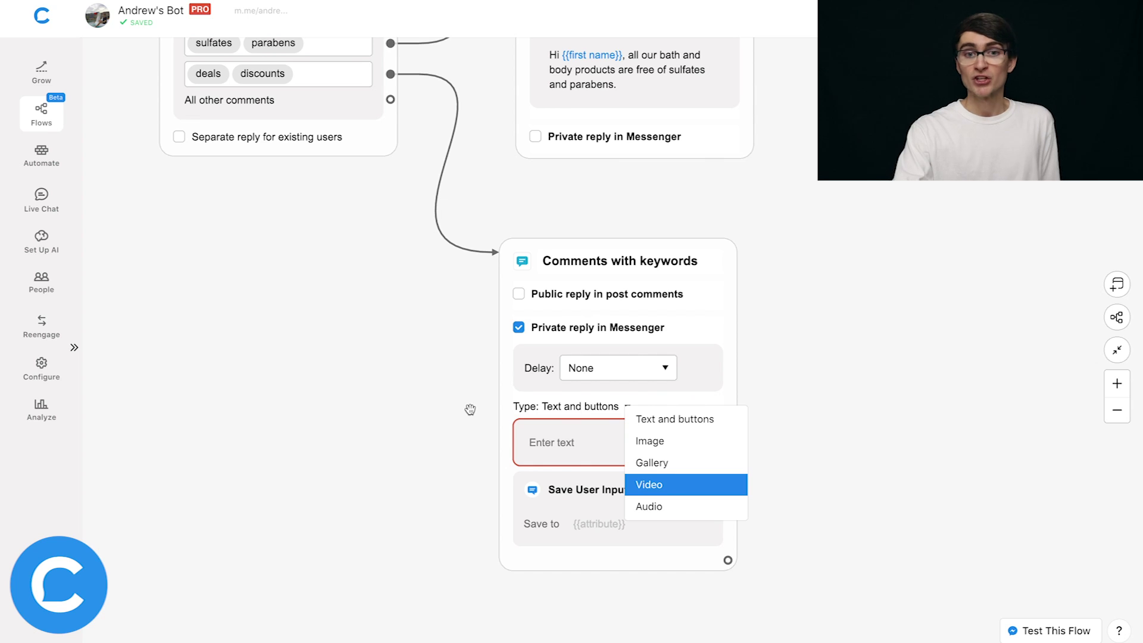
left_click(719, 424)
mouse_move(200, 77)
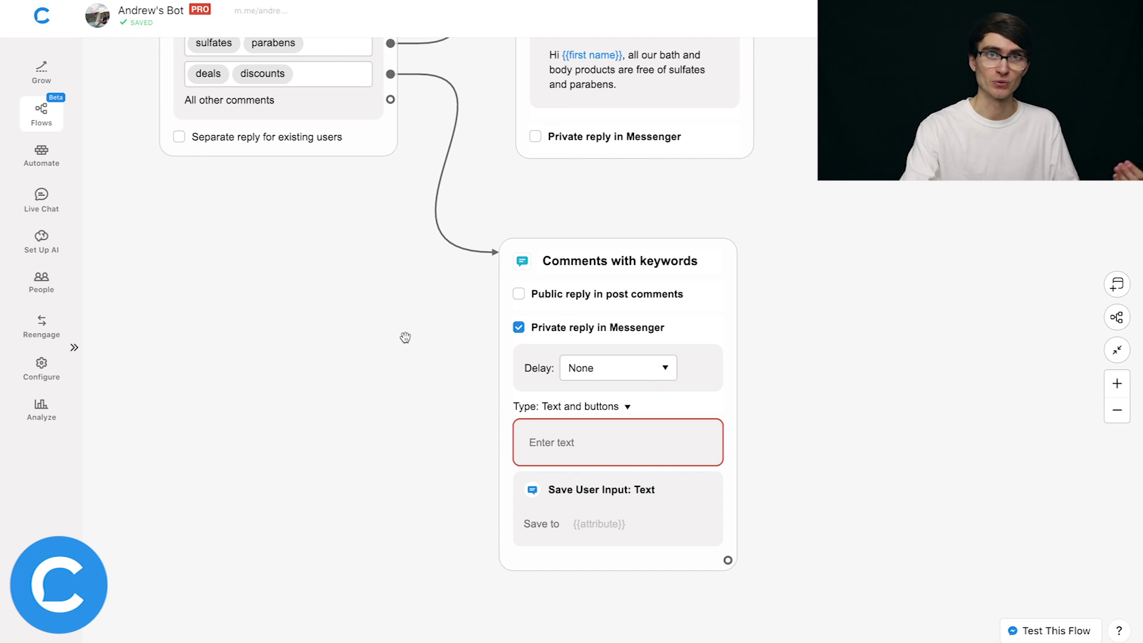
Step: Write the private Messenger reply "Our current offer is 15% off..." and add a "Claim Offer" button to it
left_click(552, 444)
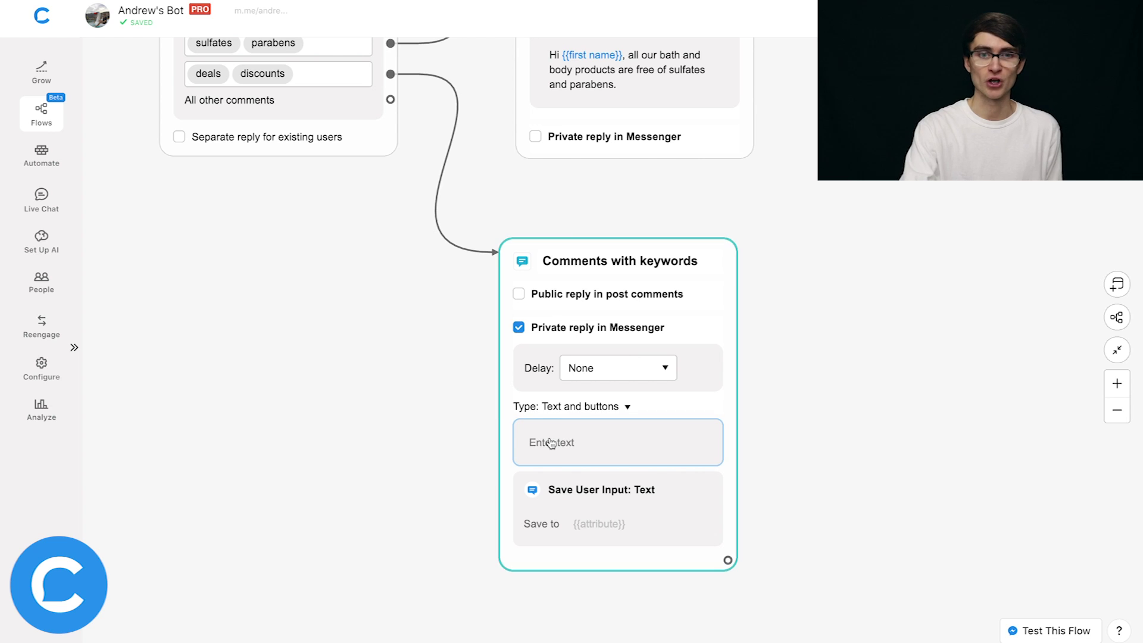
left_click(565, 444)
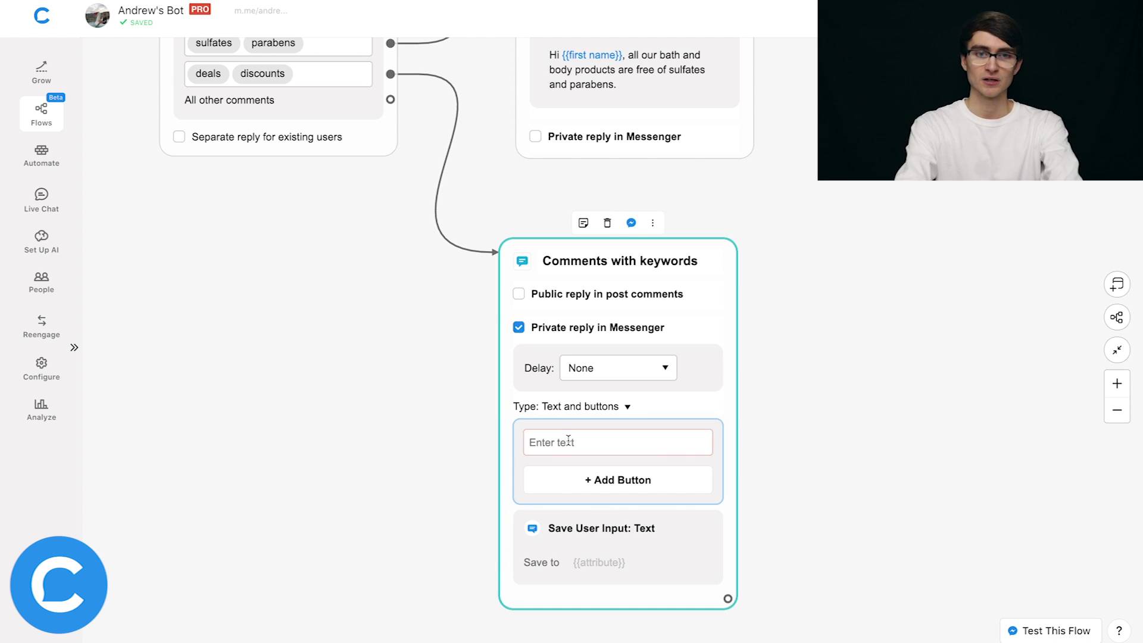
left_click(568, 440)
type("Our curre")
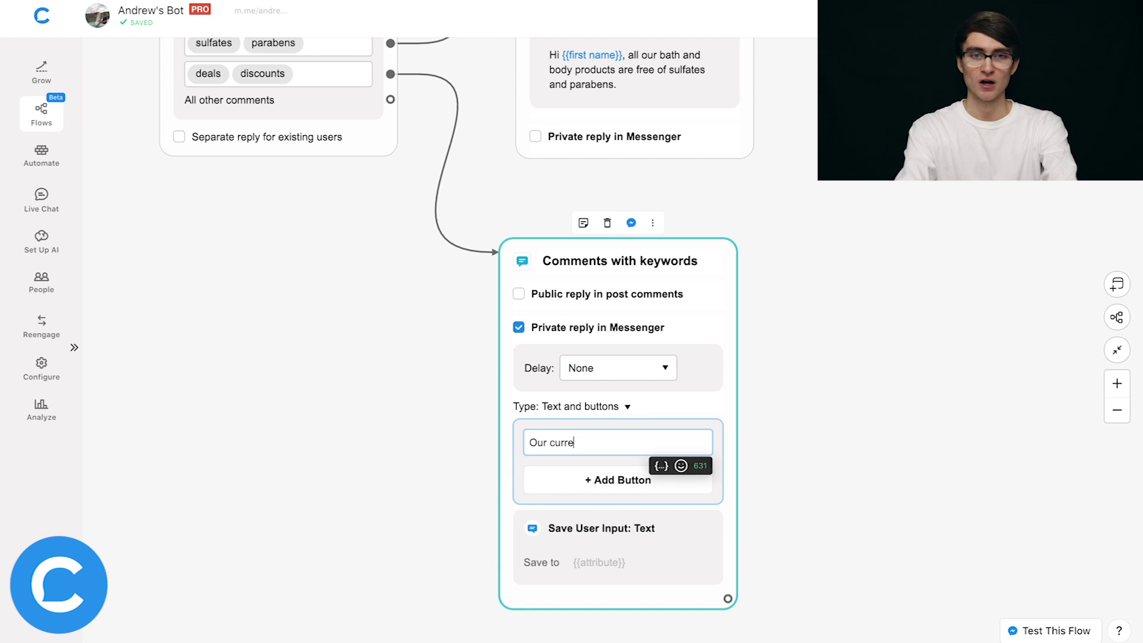
type("nt offer is 15% off...")
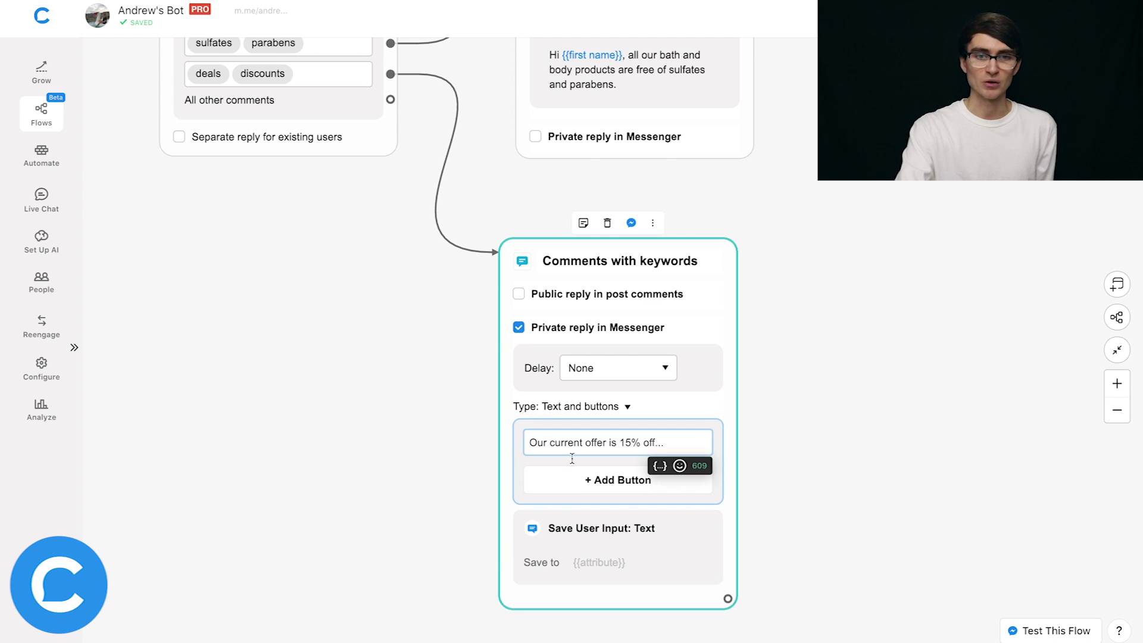
left_click(596, 482)
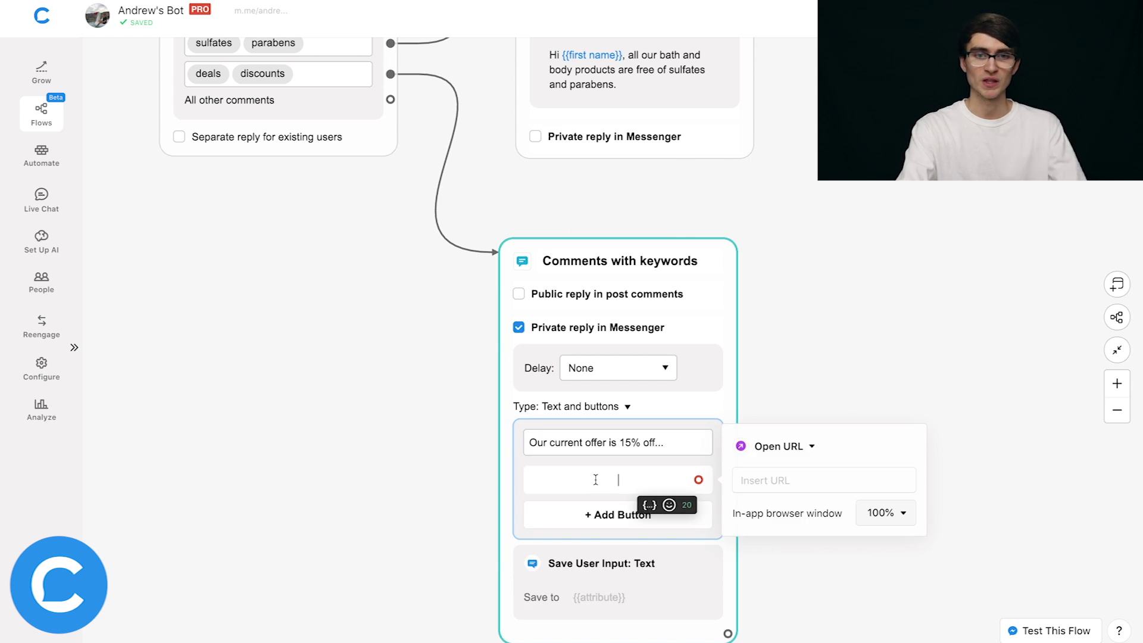
type("Claim Offer")
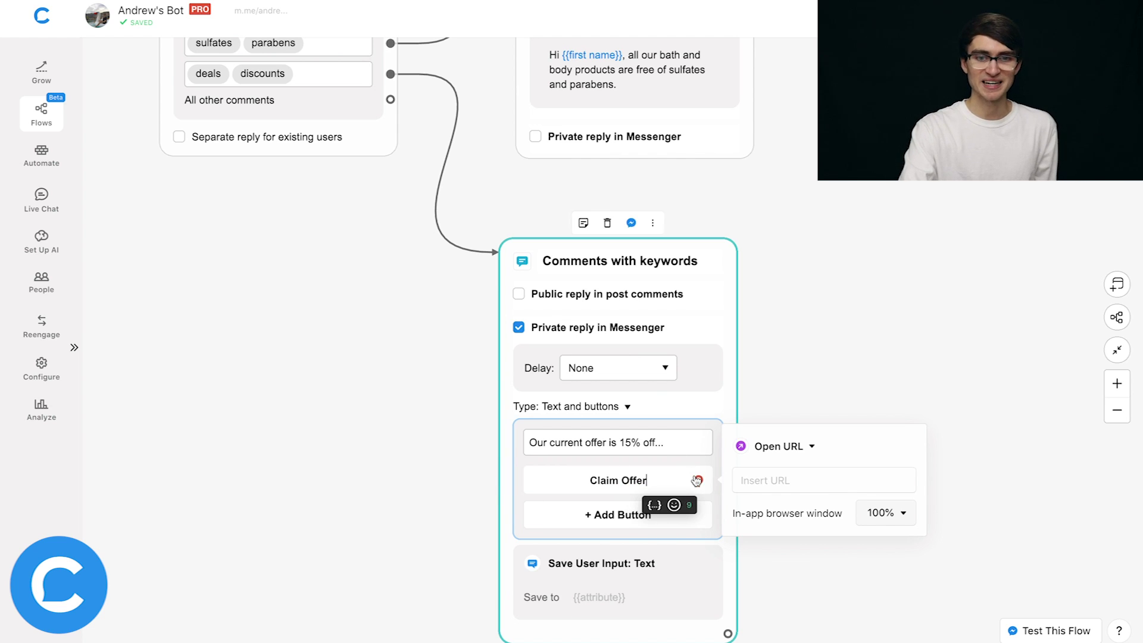
Step: Link the "Claim Offer" button to a new Text + Buttons message reading "Your code is: SAVE-ON-SUDZ" and move that block slightly closer
left_click_drag(698, 480, 871, 368)
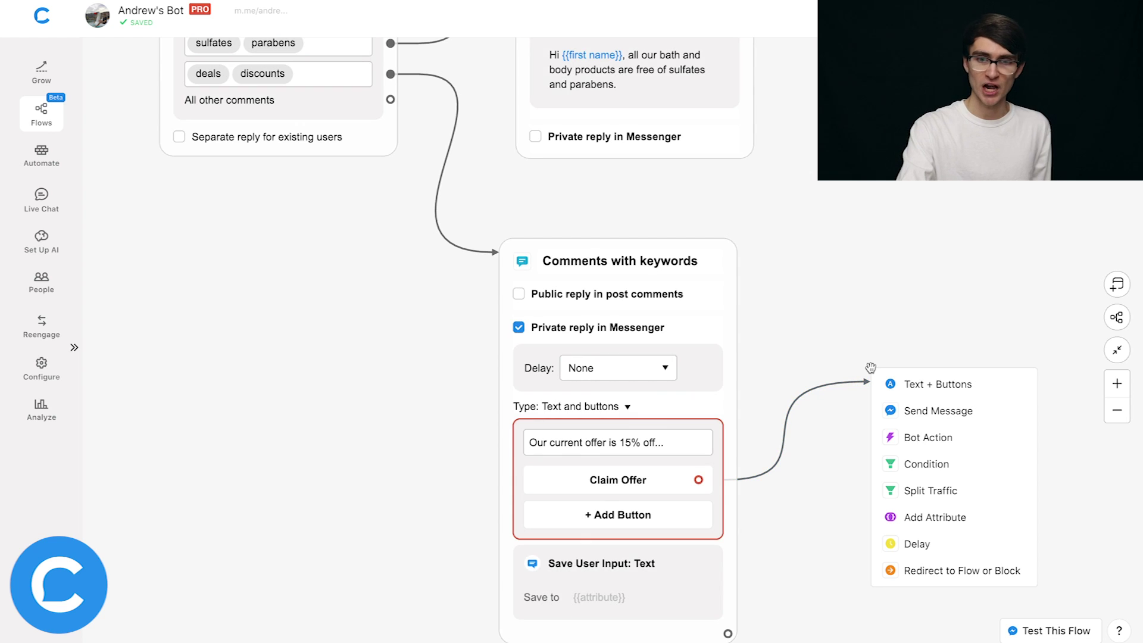
left_click(935, 385)
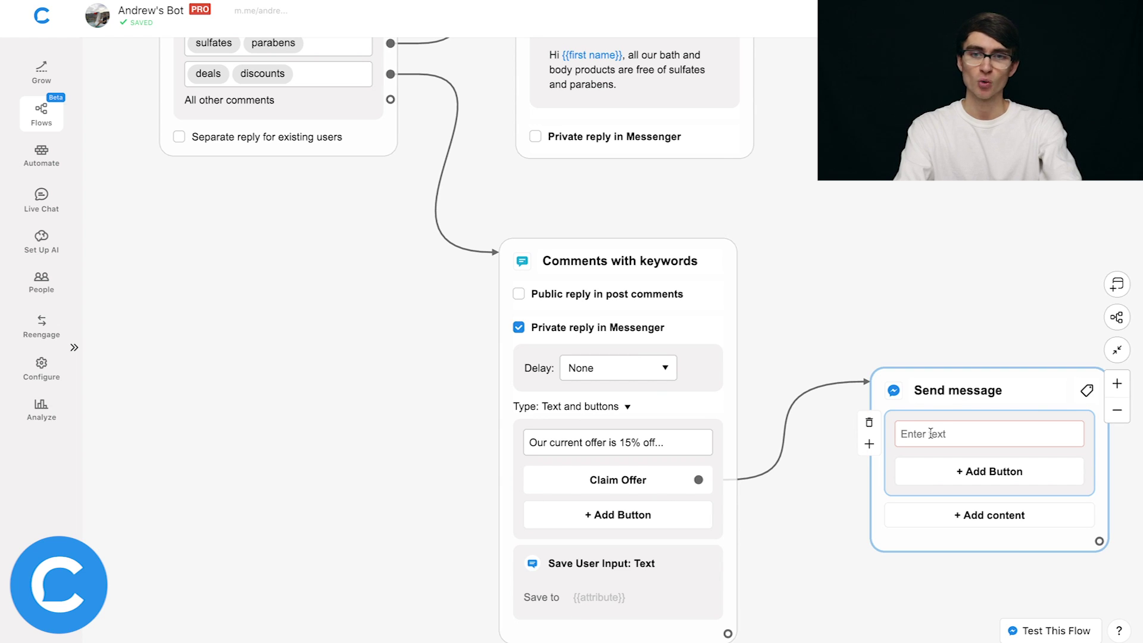
left_click(931, 434)
type("Your code is: SAVE-ON-SUDZ")
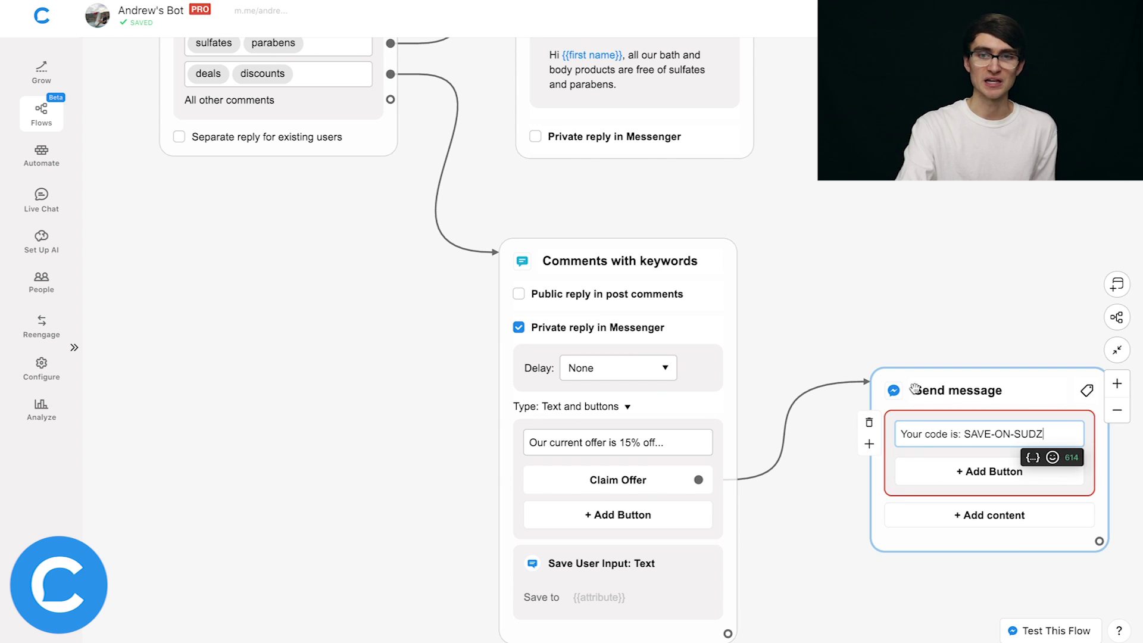
left_click_drag(905, 369, 856, 345)
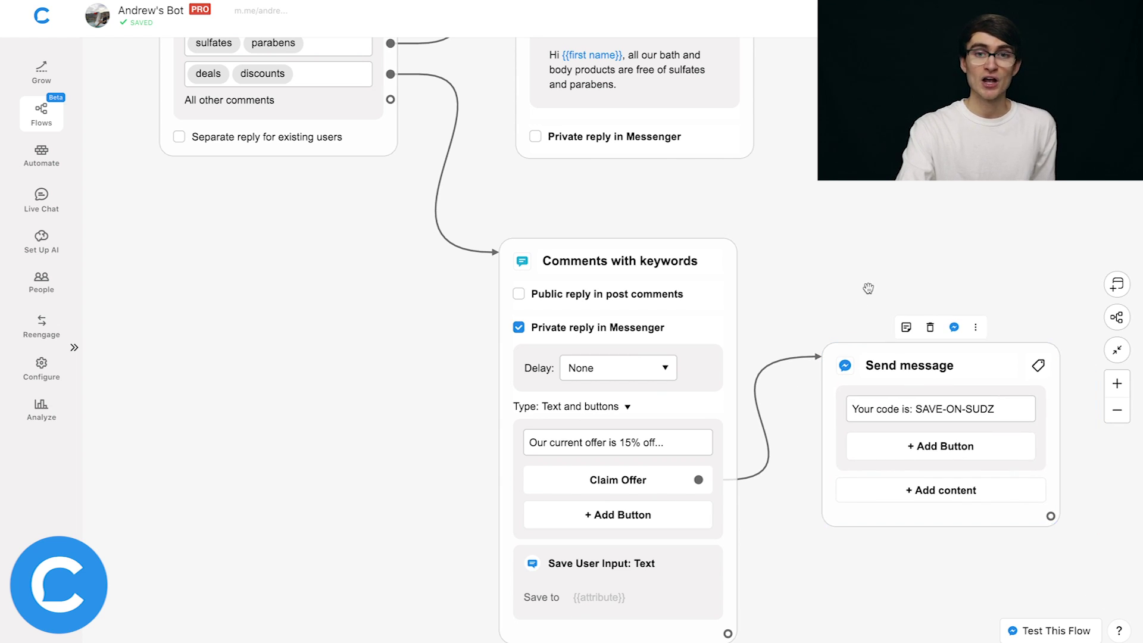
left_click(869, 288)
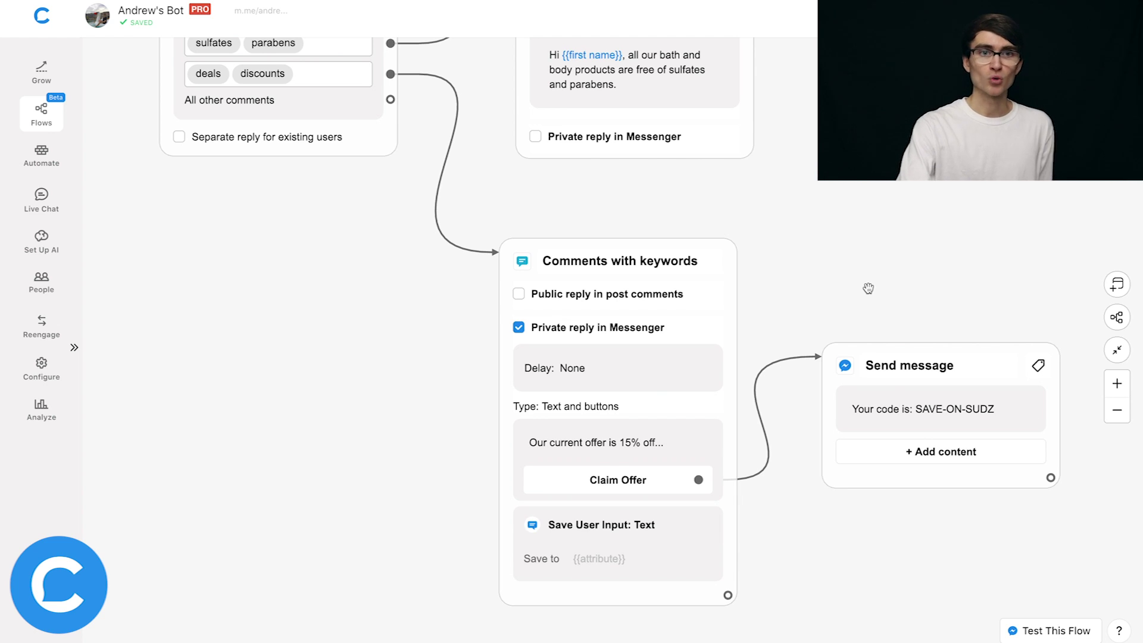
left_click(258, 126)
left_click(216, 186)
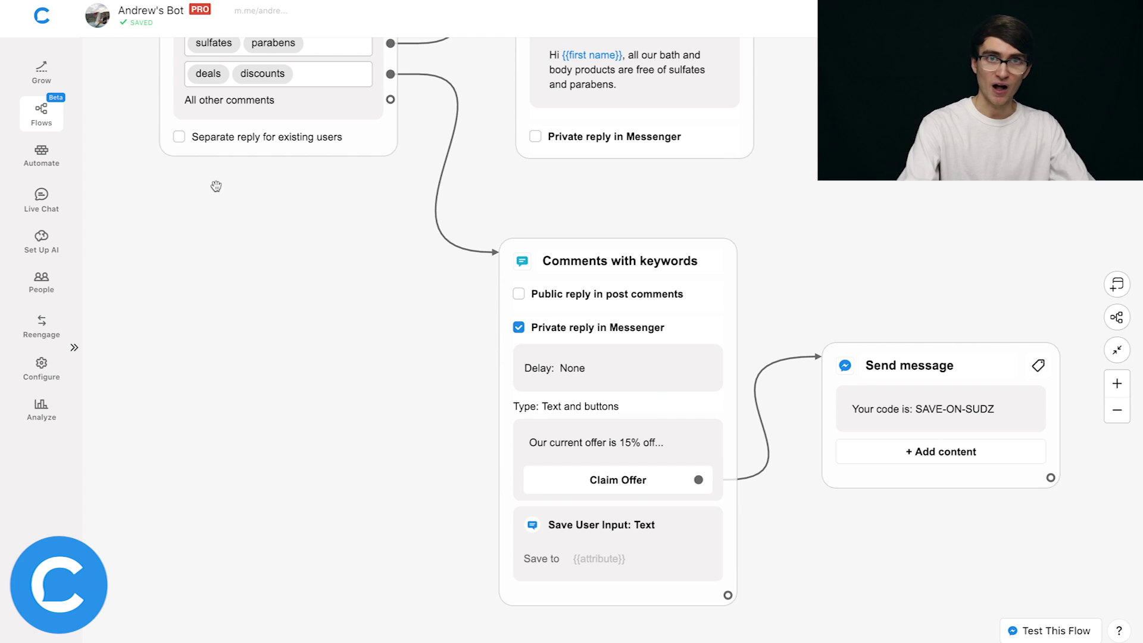
left_click(615, 290)
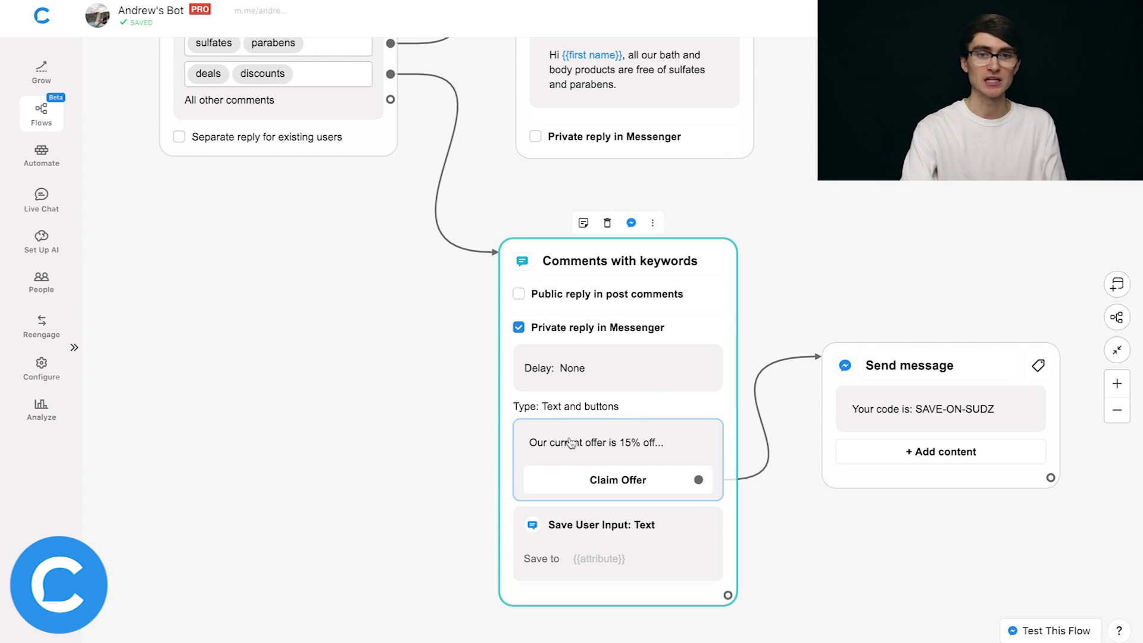
mouse_move(622, 484)
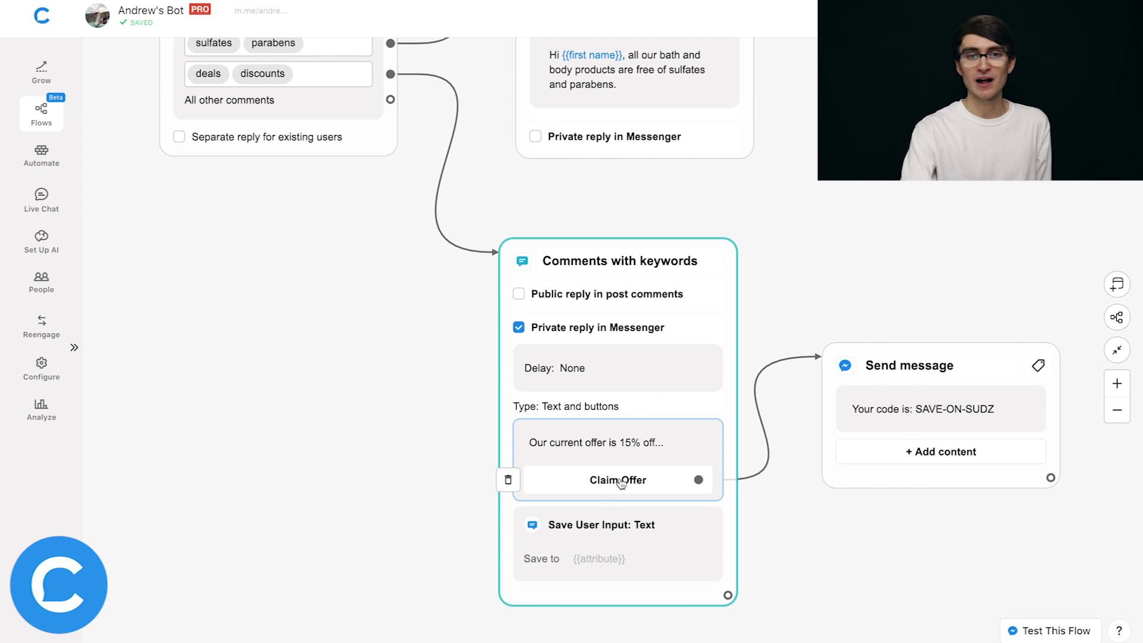
left_click(858, 493)
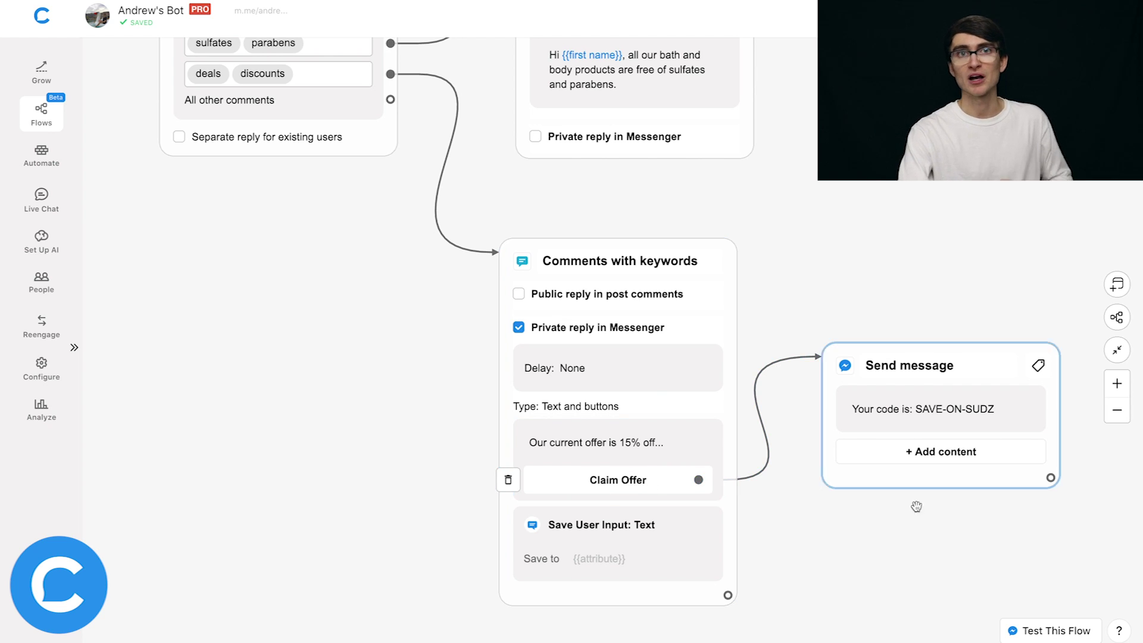